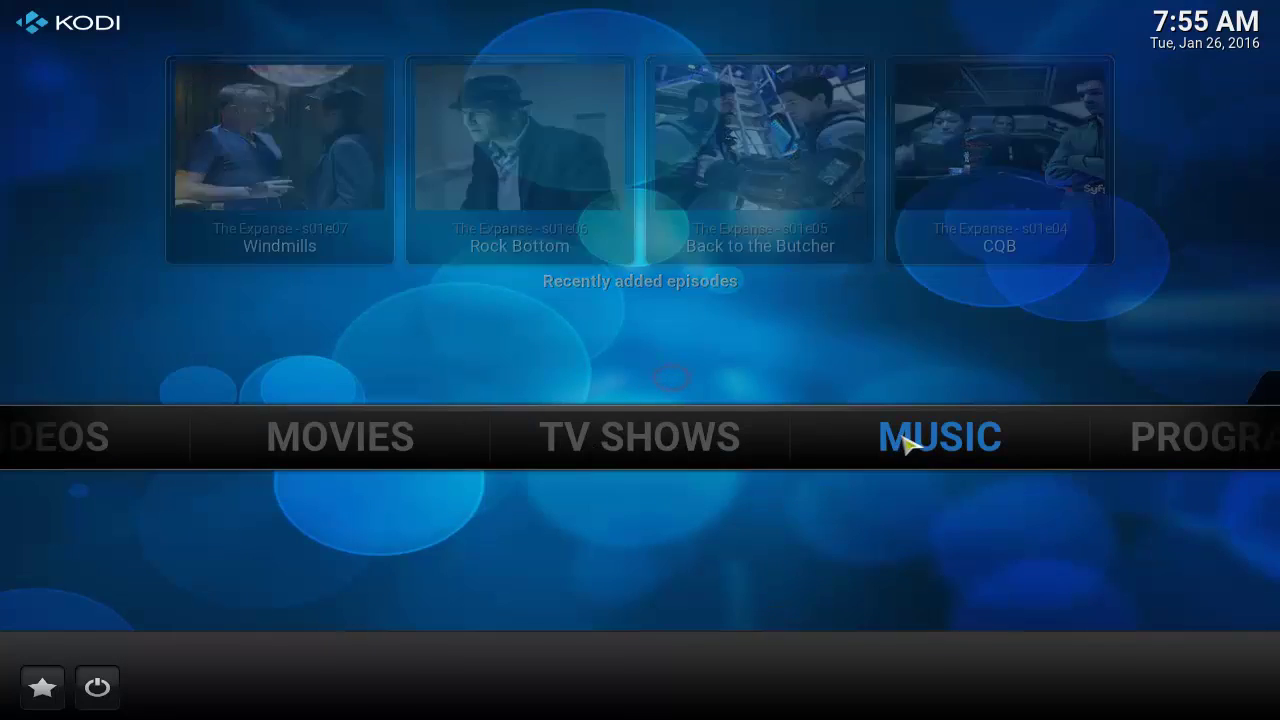
Open the add-ons browser from Kodi's system settings.
mouse_move(339, 443)
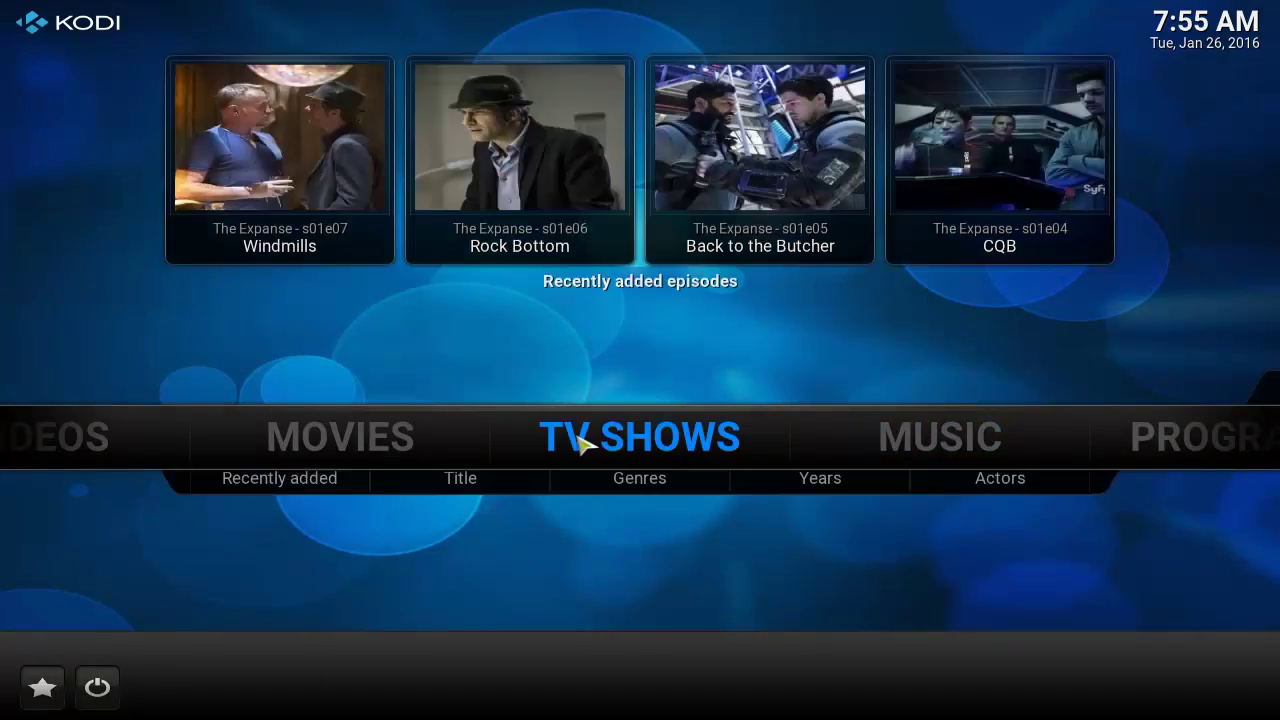
scroll(737, 430, up, 6)
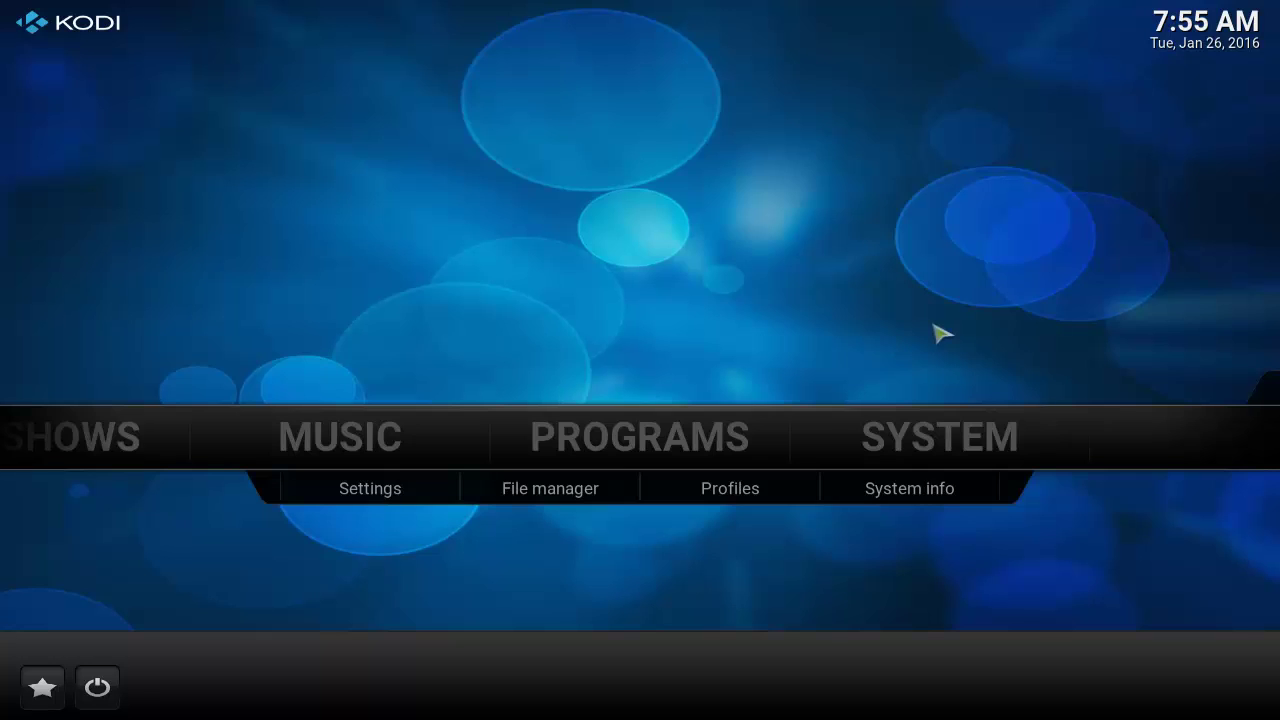
click(946, 457)
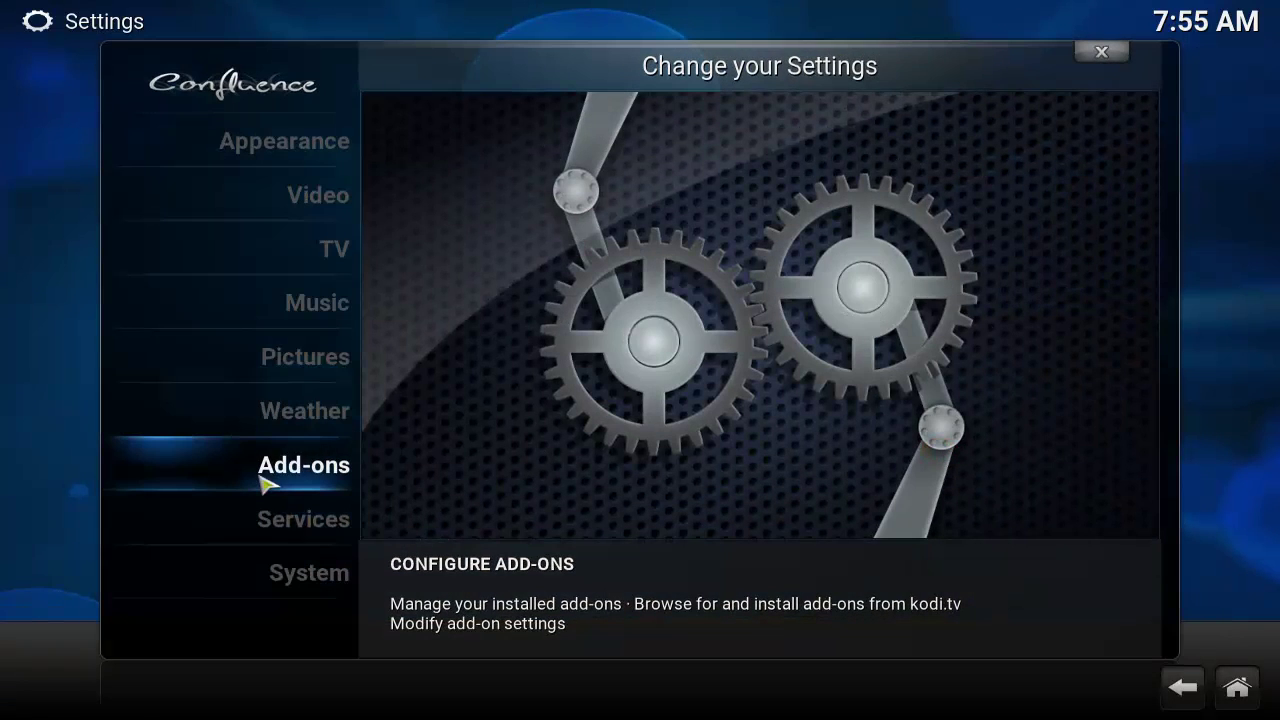
click(277, 478)
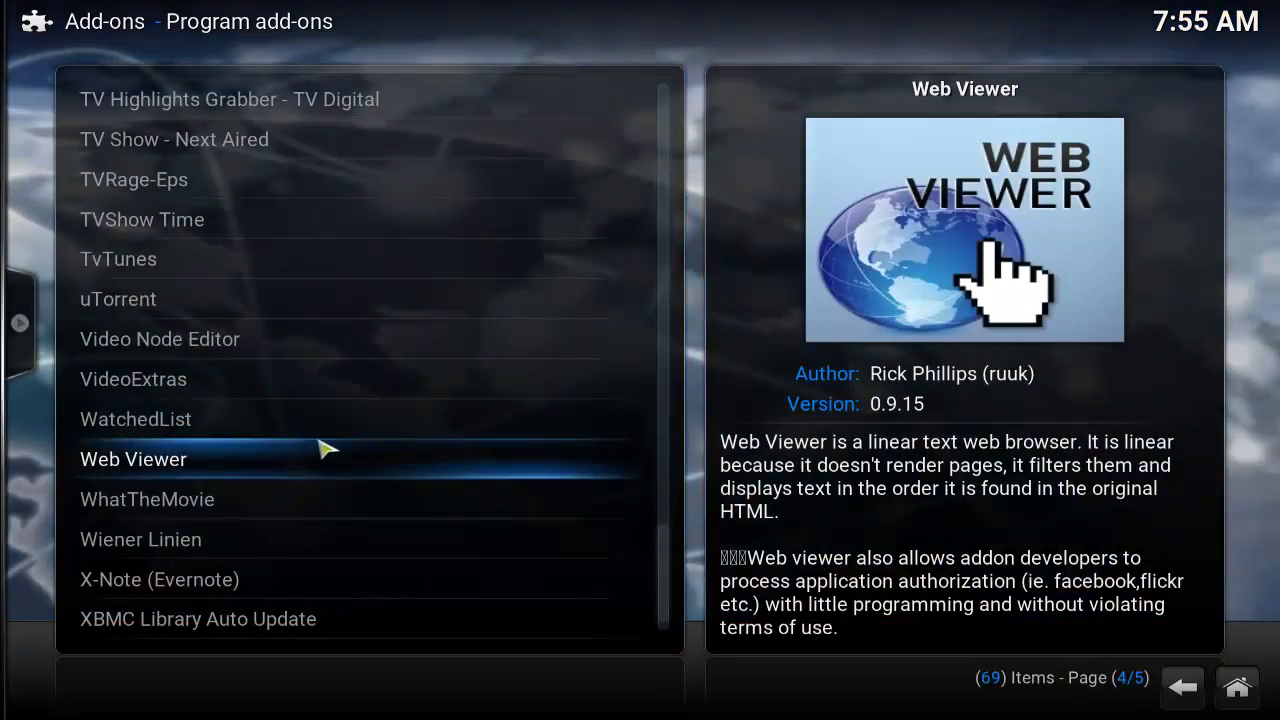
scroll(323, 448, down, 1)
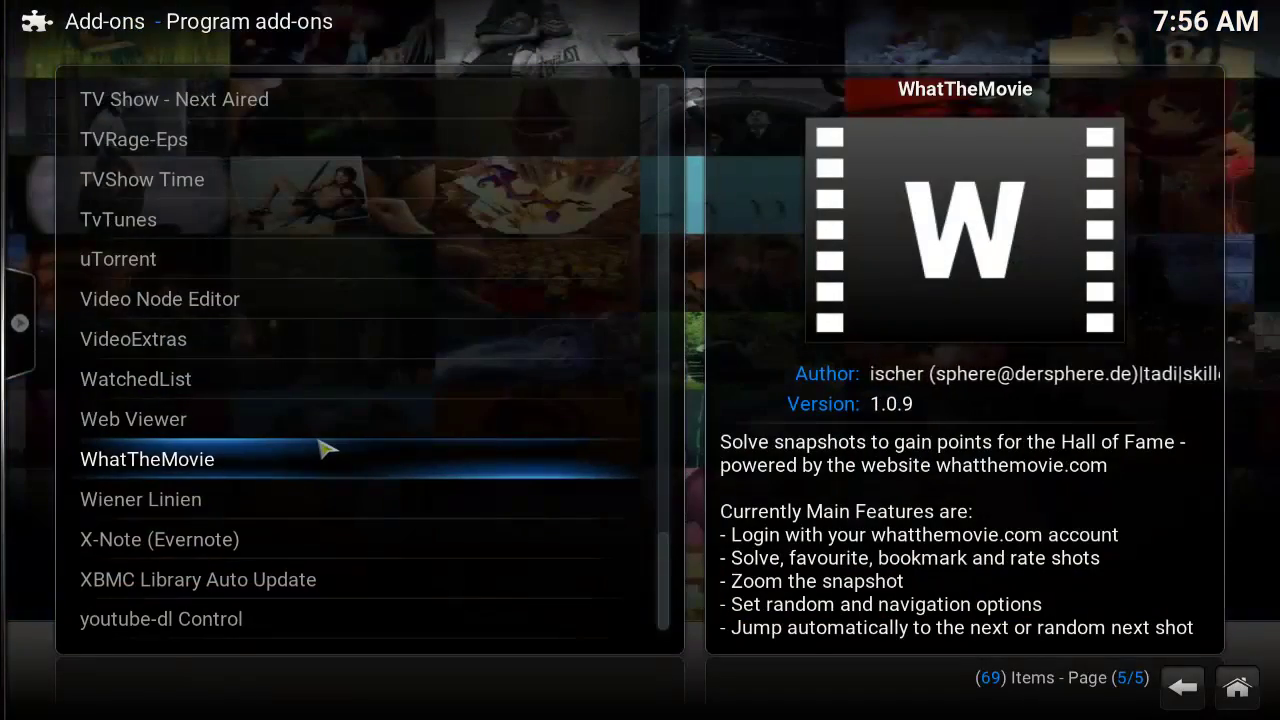
scroll(329, 449, up, 13)
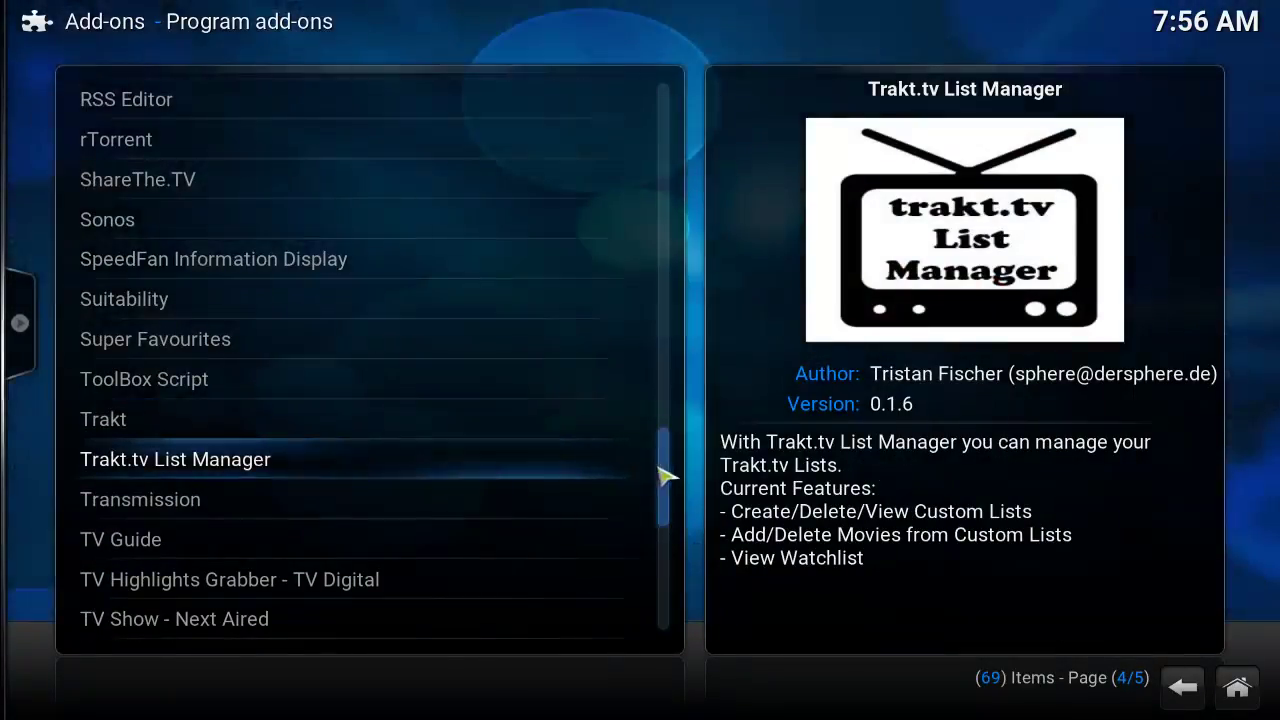
mouse_move(671, 489)
mouse_down()
mouse_move(649, 206)
mouse_move(680, 96)
mouse_up()
scroll(657, 94, up, 1)
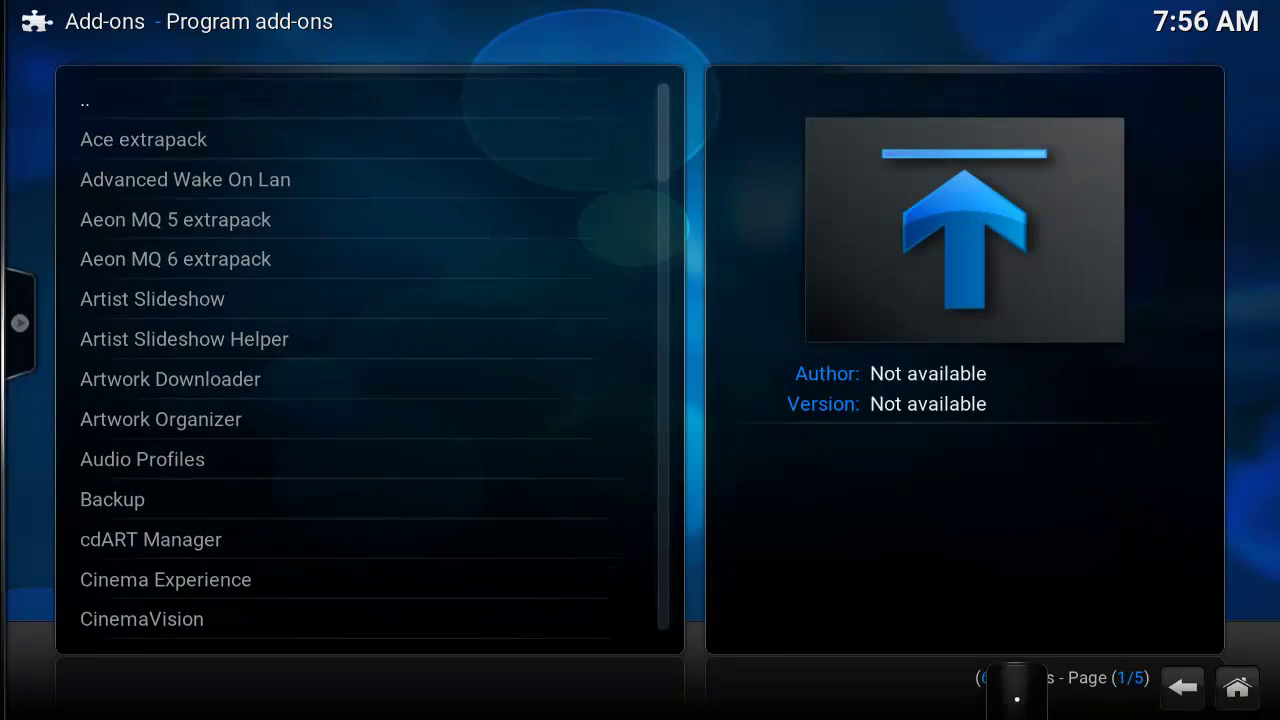
Browse the Kodi Add-on repository's Program add-ons down to XBMC Library Auto Update.
click(429, 112)
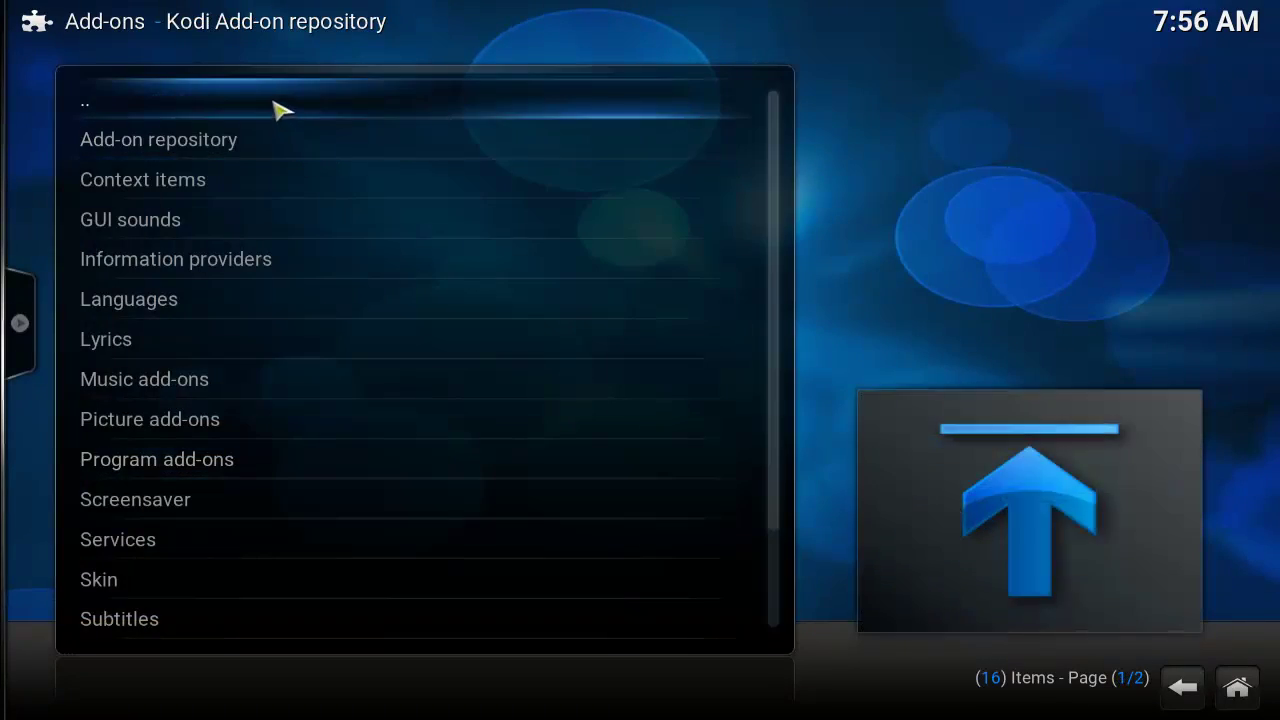
click(249, 103)
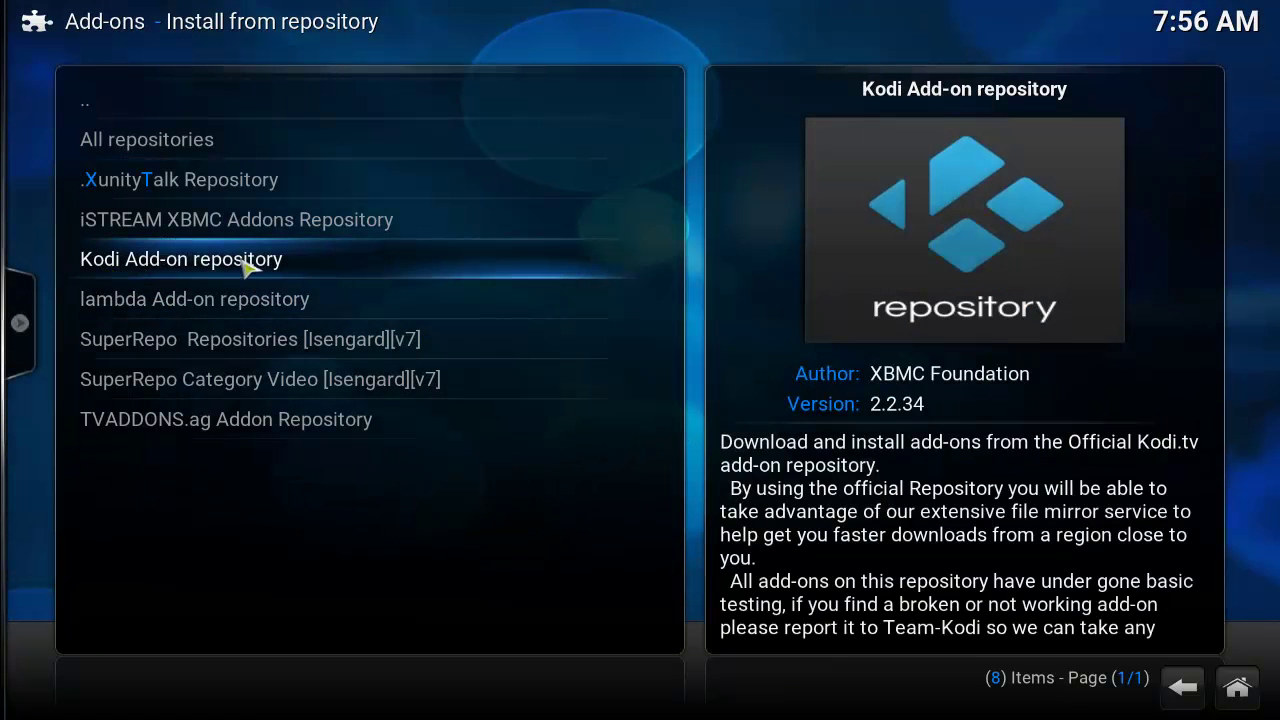
click(240, 258)
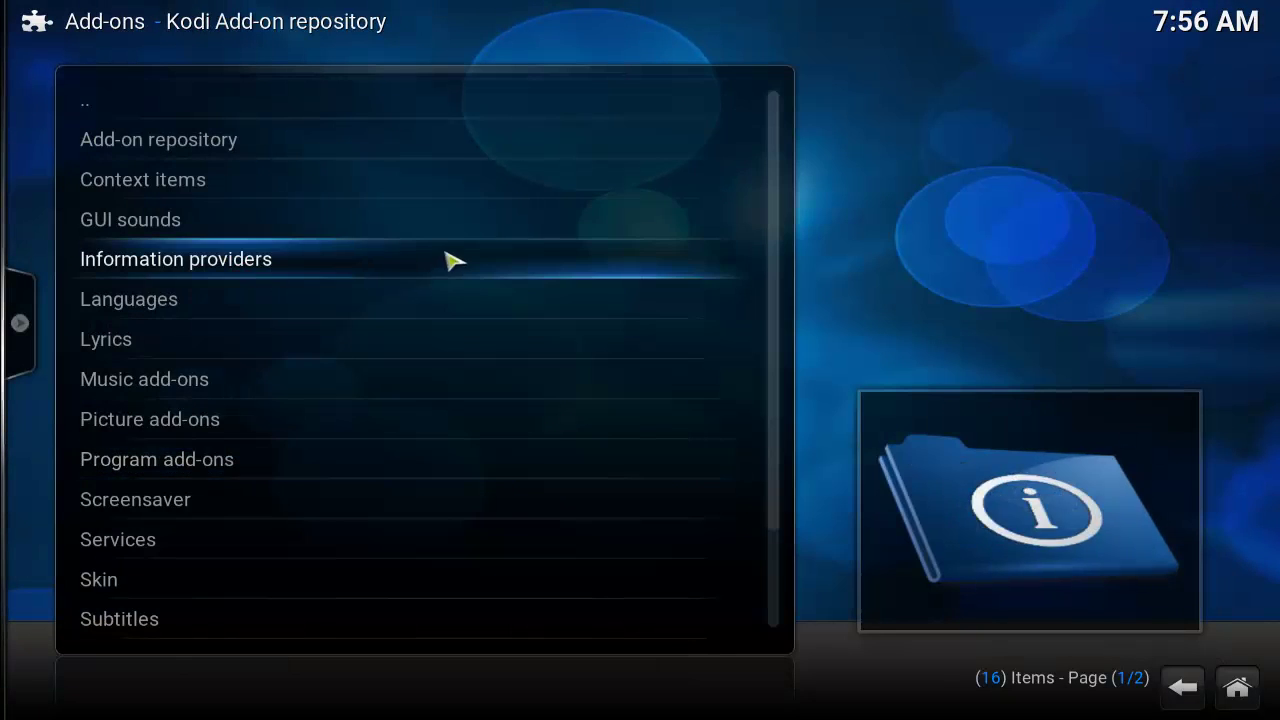
scroll(450, 256, down, 3)
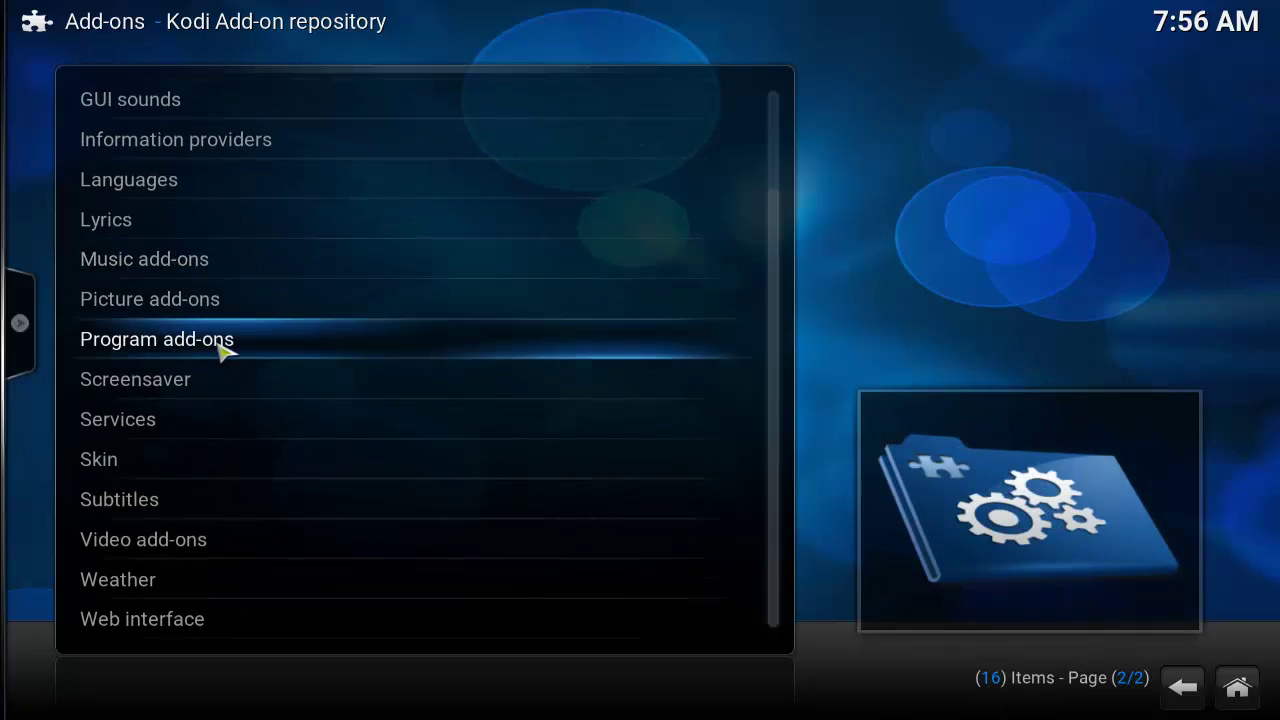
click(220, 342)
scroll(423, 343, down, 10)
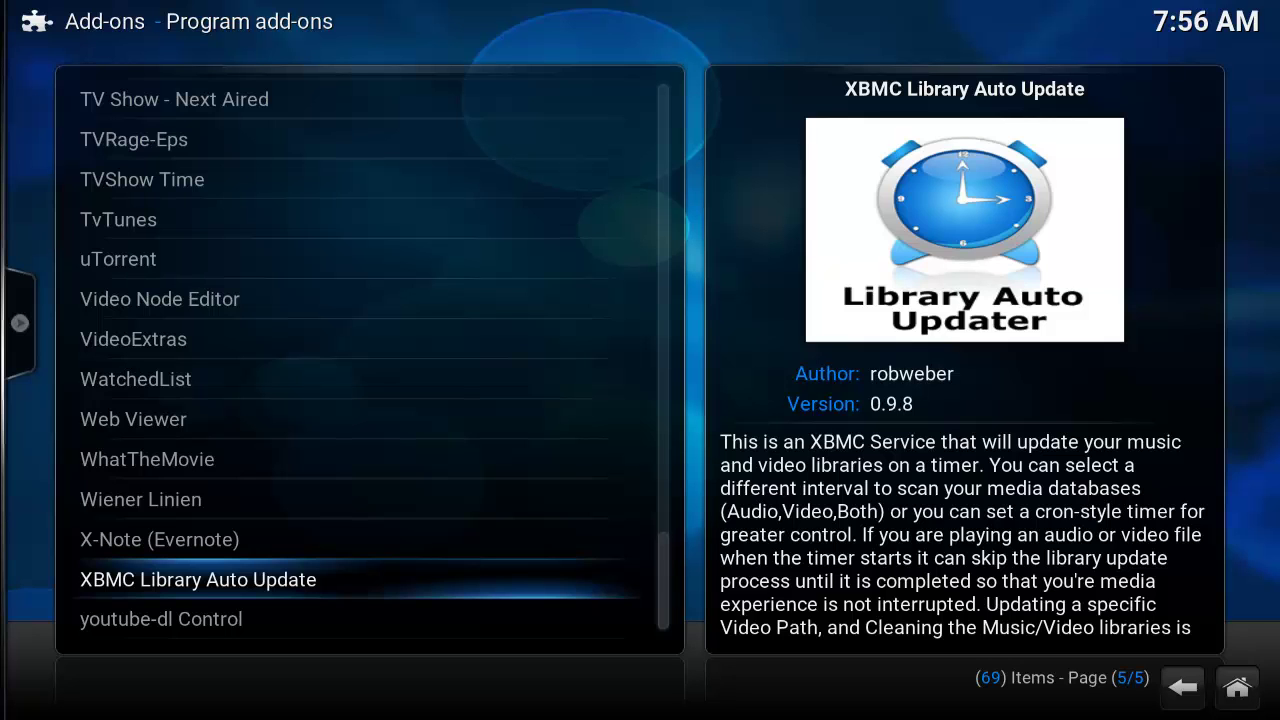
Install XBMC Library Auto Update and open its configuration settings.
click(277, 590)
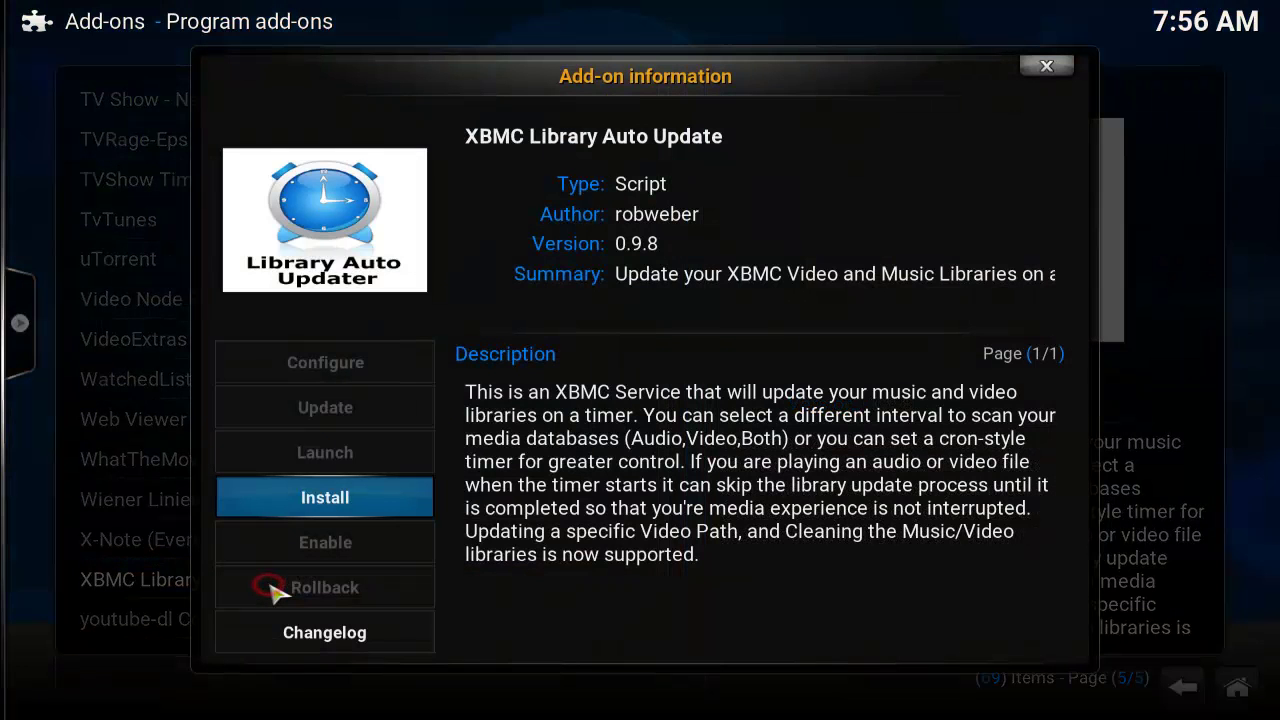
click(337, 503)
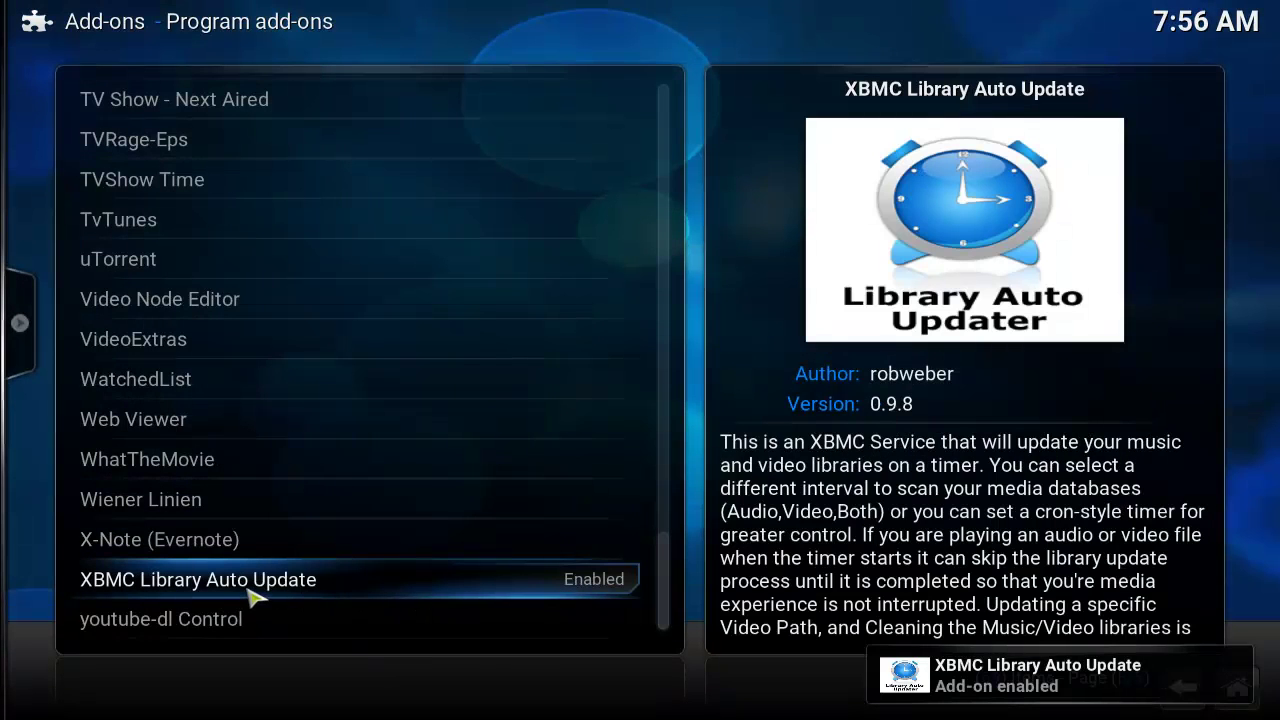
click(249, 590)
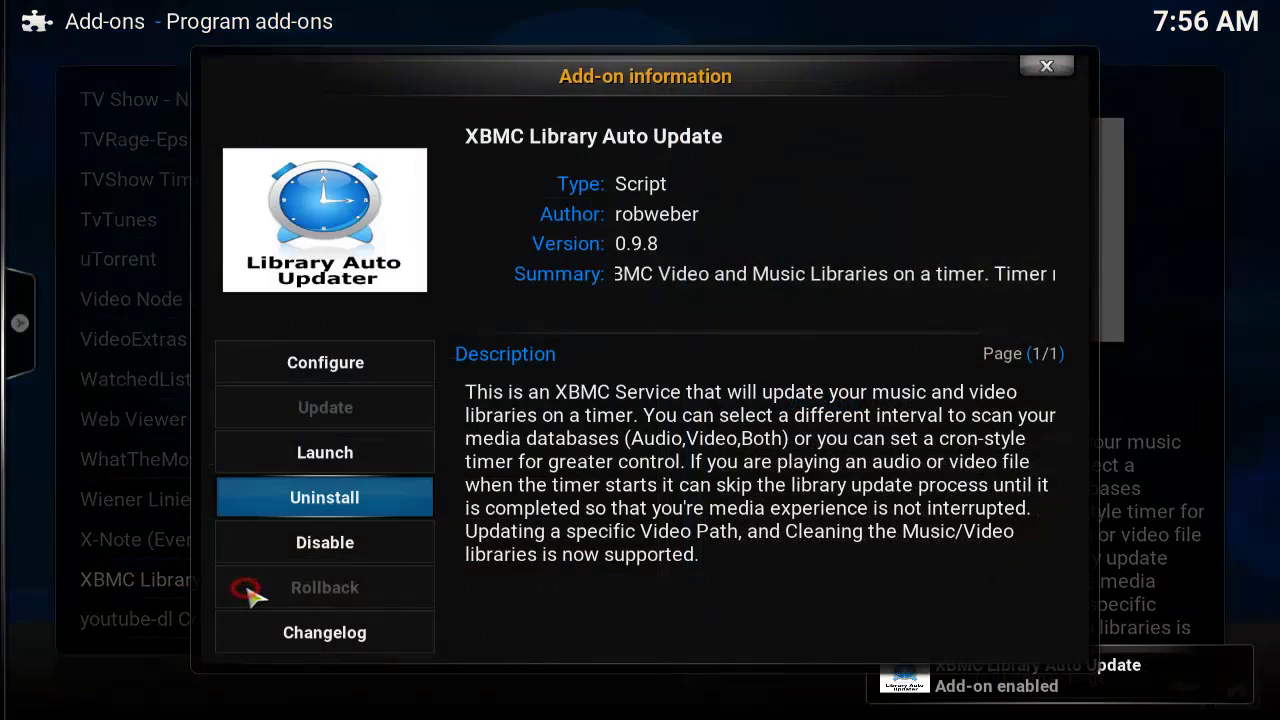
click(338, 361)
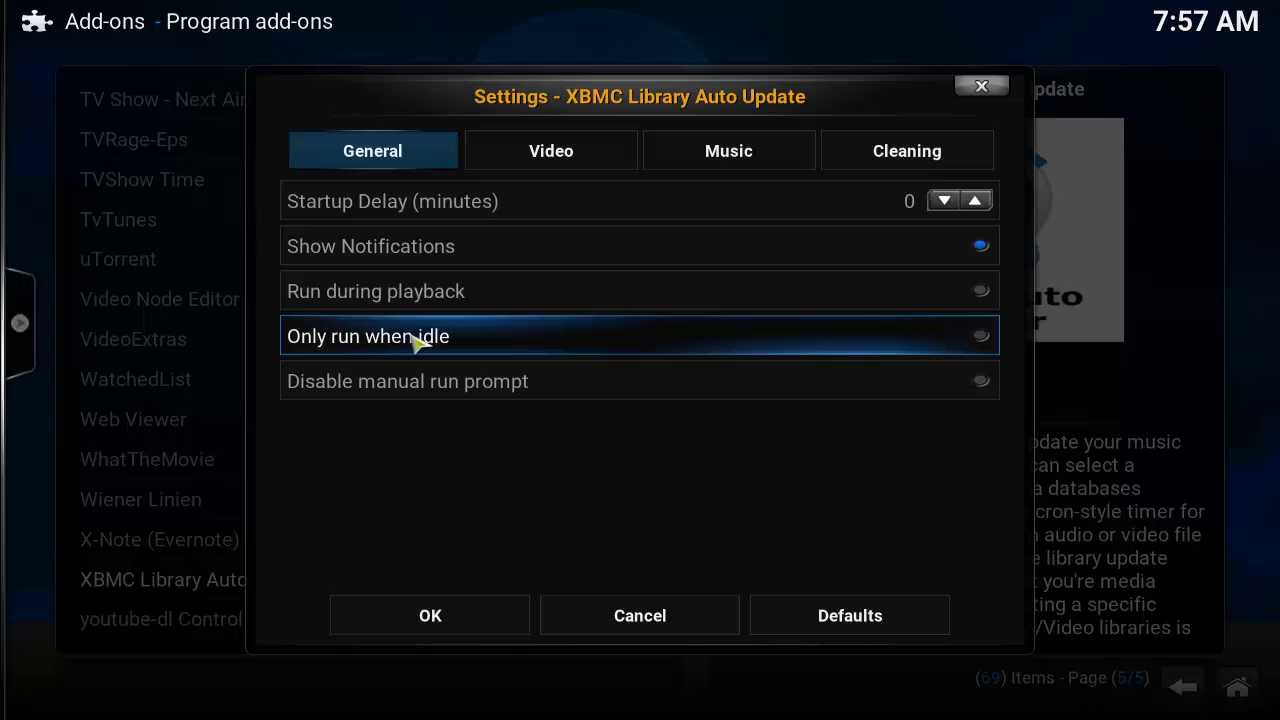
Adjust the hours between video library updates on the Video tab.
click(563, 160)
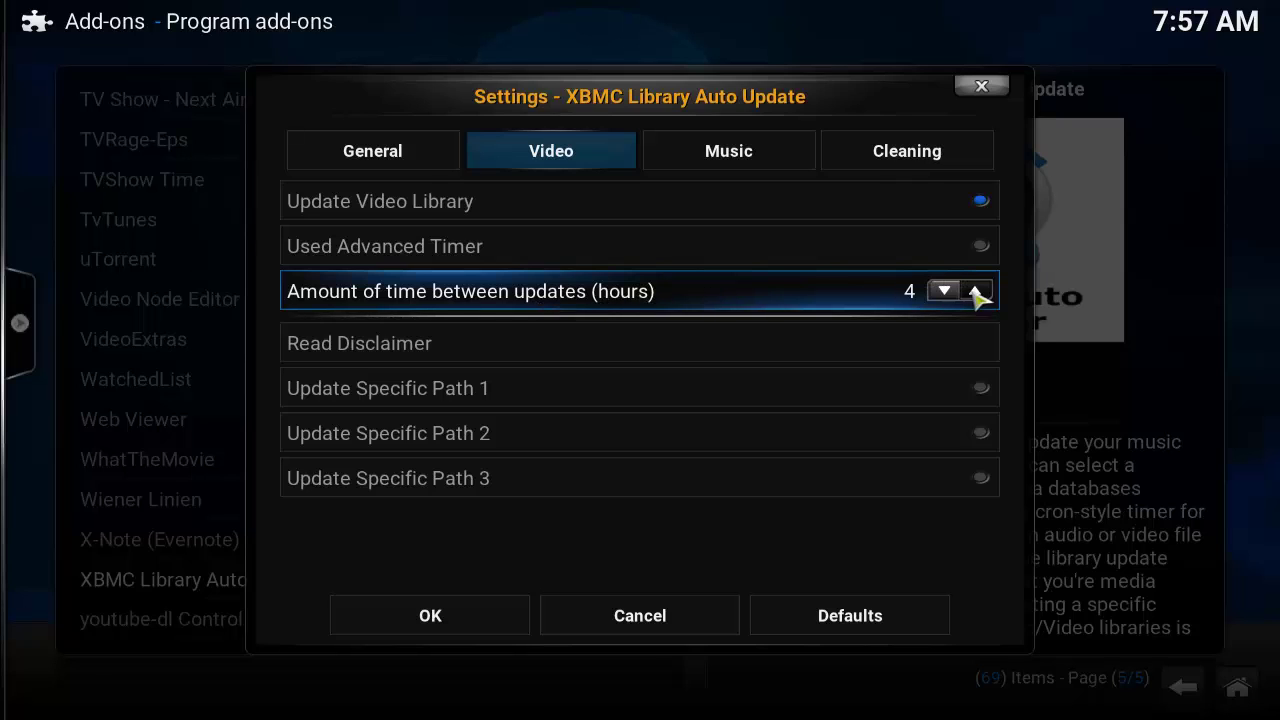
click(976, 291)
click(976, 291)
click(976, 291)
click(976, 291)
key(Left)
key(Return)
click(945, 292)
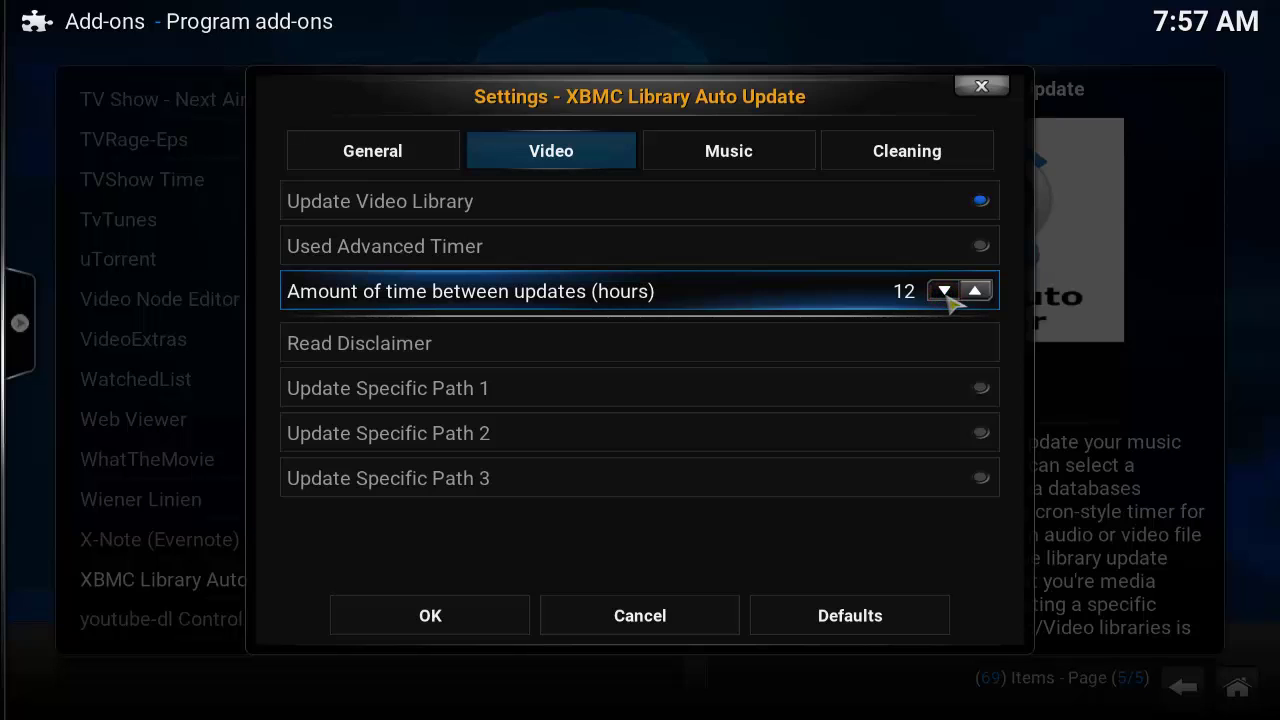
Review the Music, Cleaning and General tabs, set video updates to every 24 hours, and save.
click(712, 160)
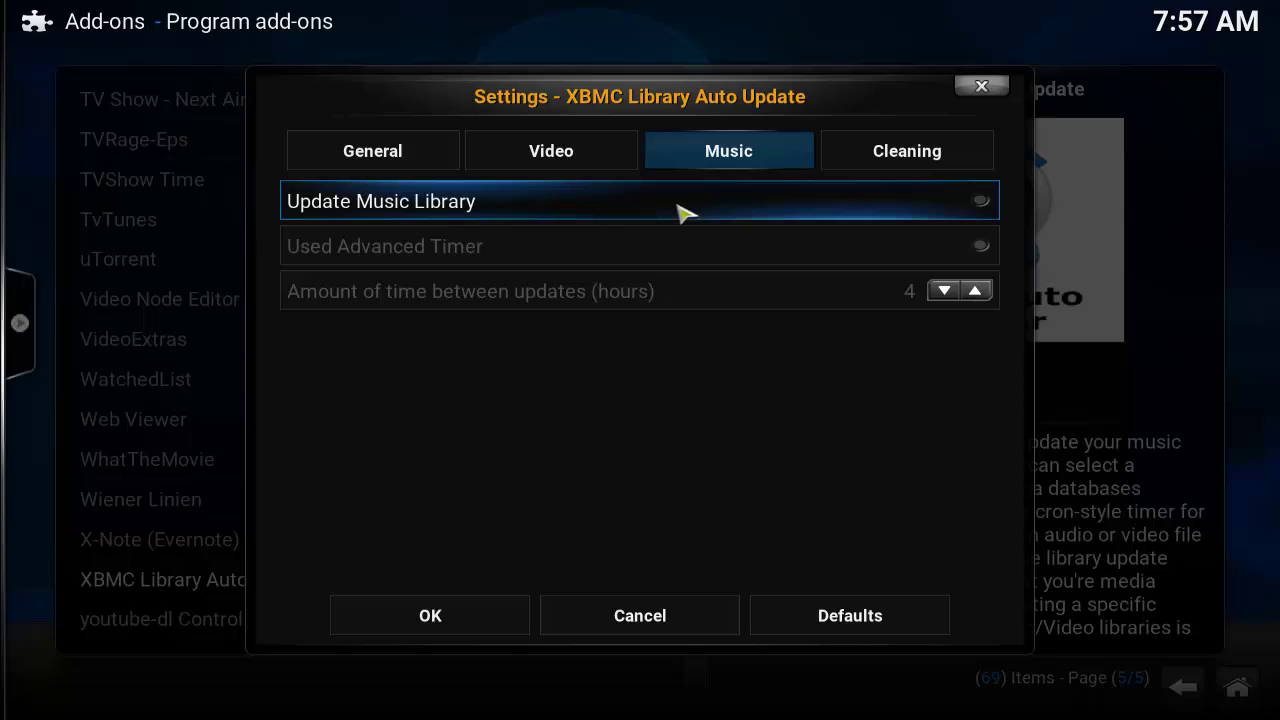
click(896, 152)
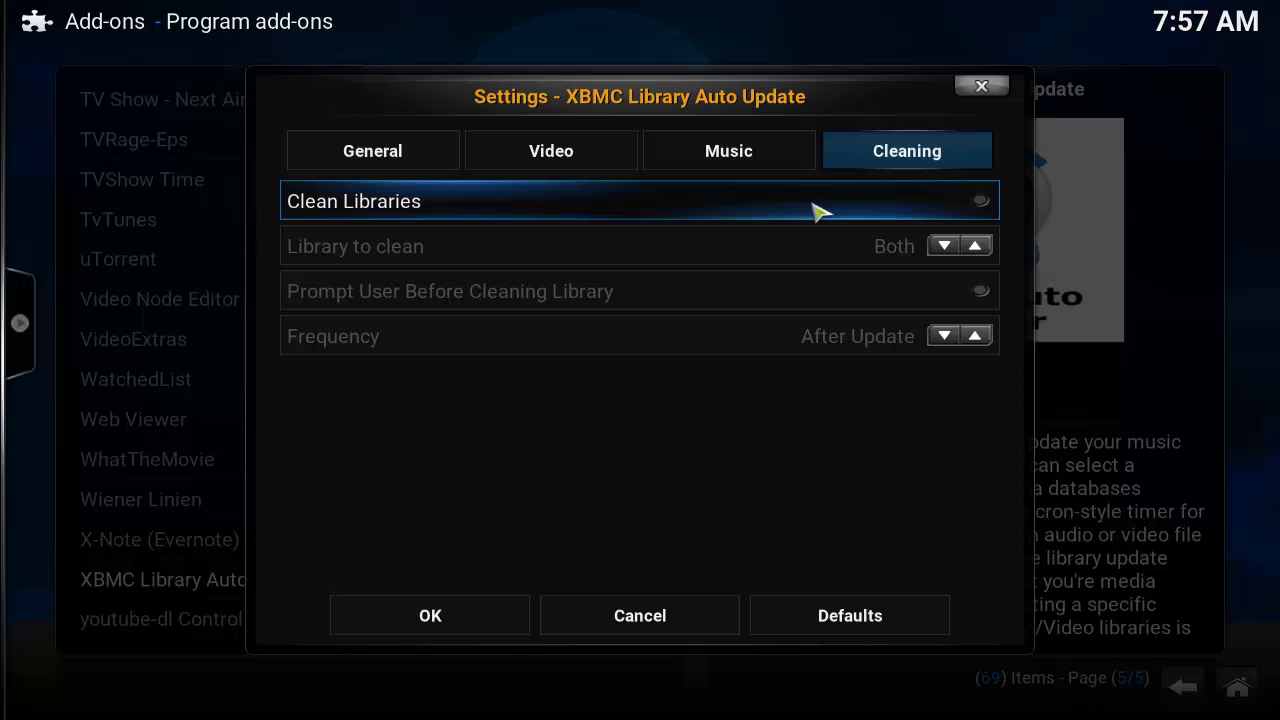
click(366, 151)
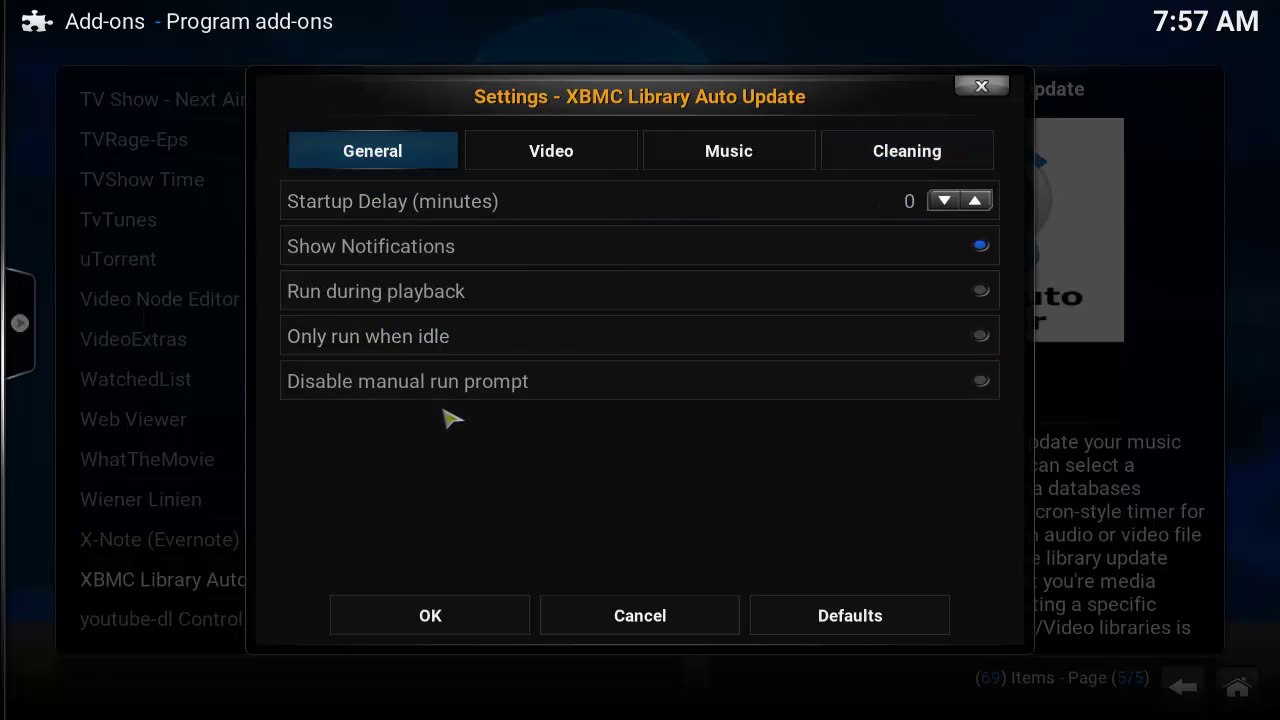
click(551, 152)
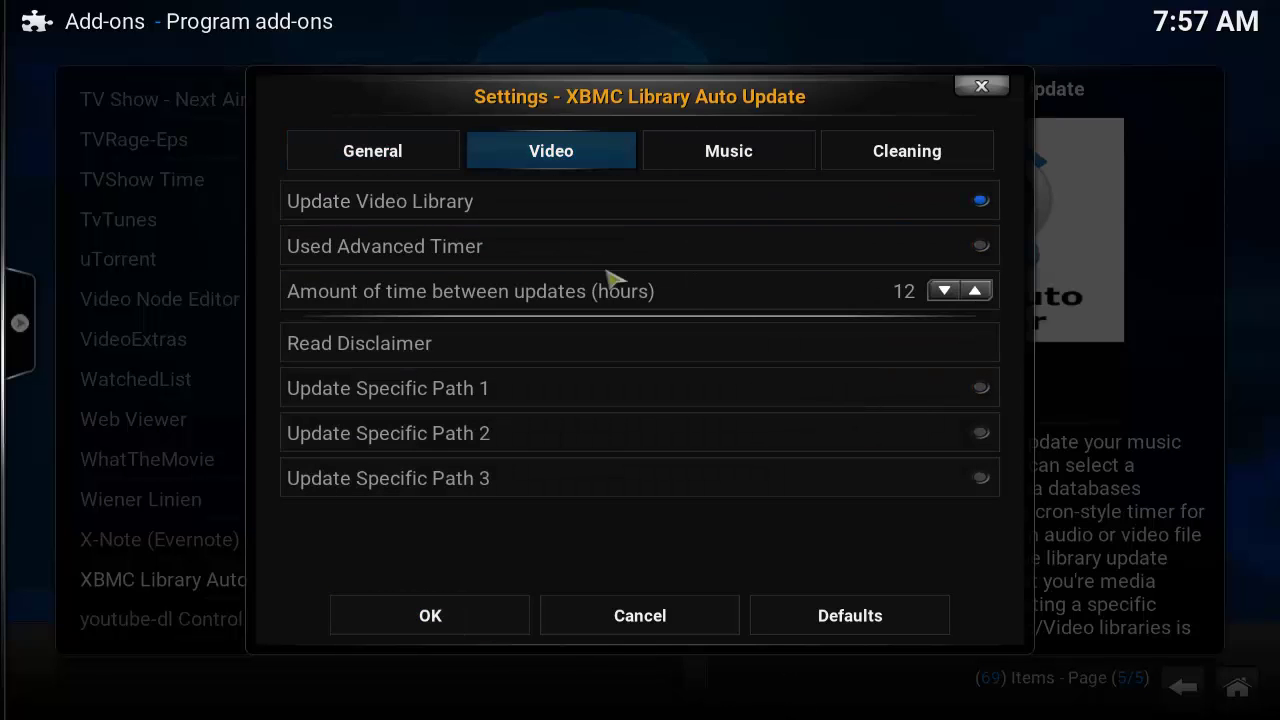
click(944, 291)
click(975, 291)
click(975, 291)
click(420, 620)
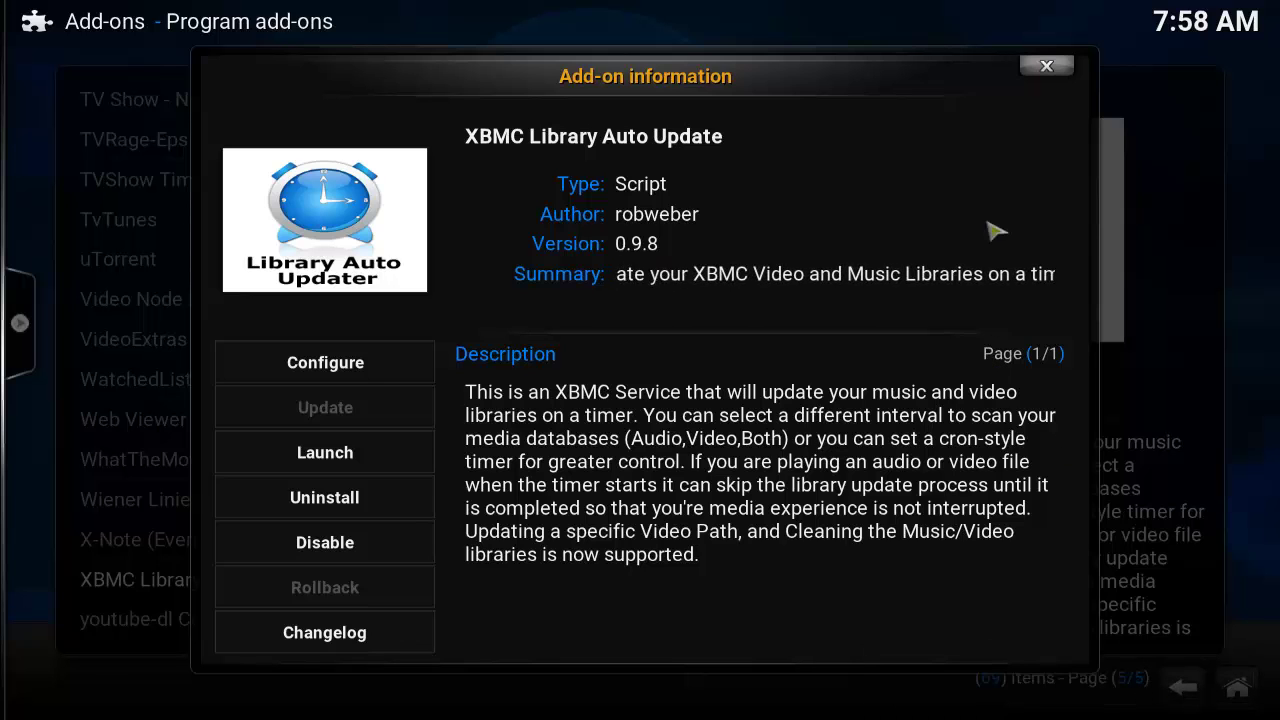
Close the add-on information and return to the home screen's SYSTEM section.
click(1047, 70)
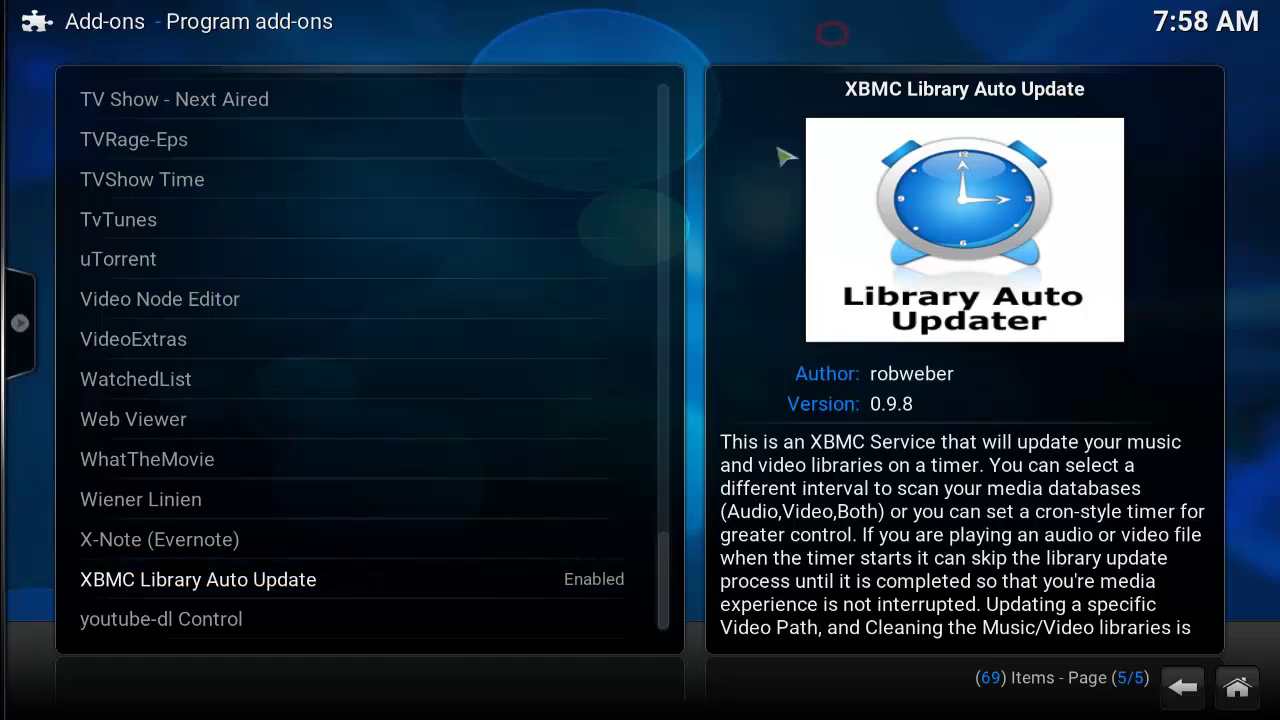
key(v)
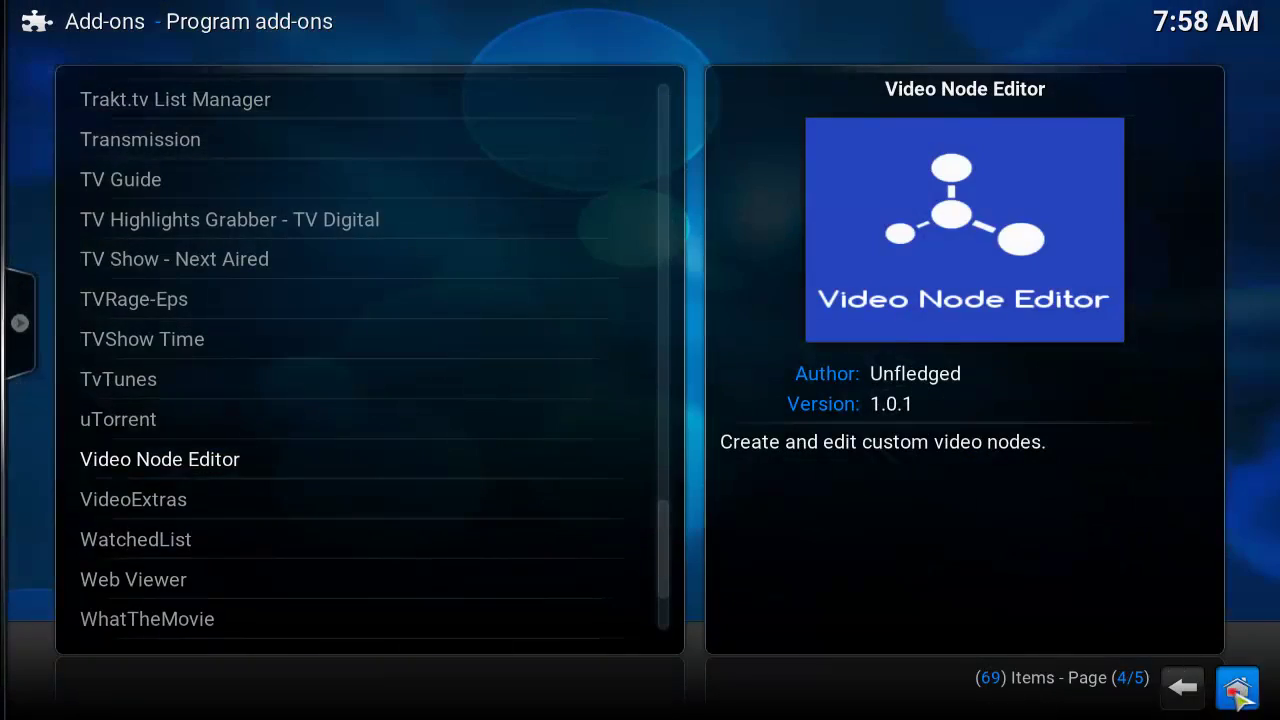
click(1237, 688)
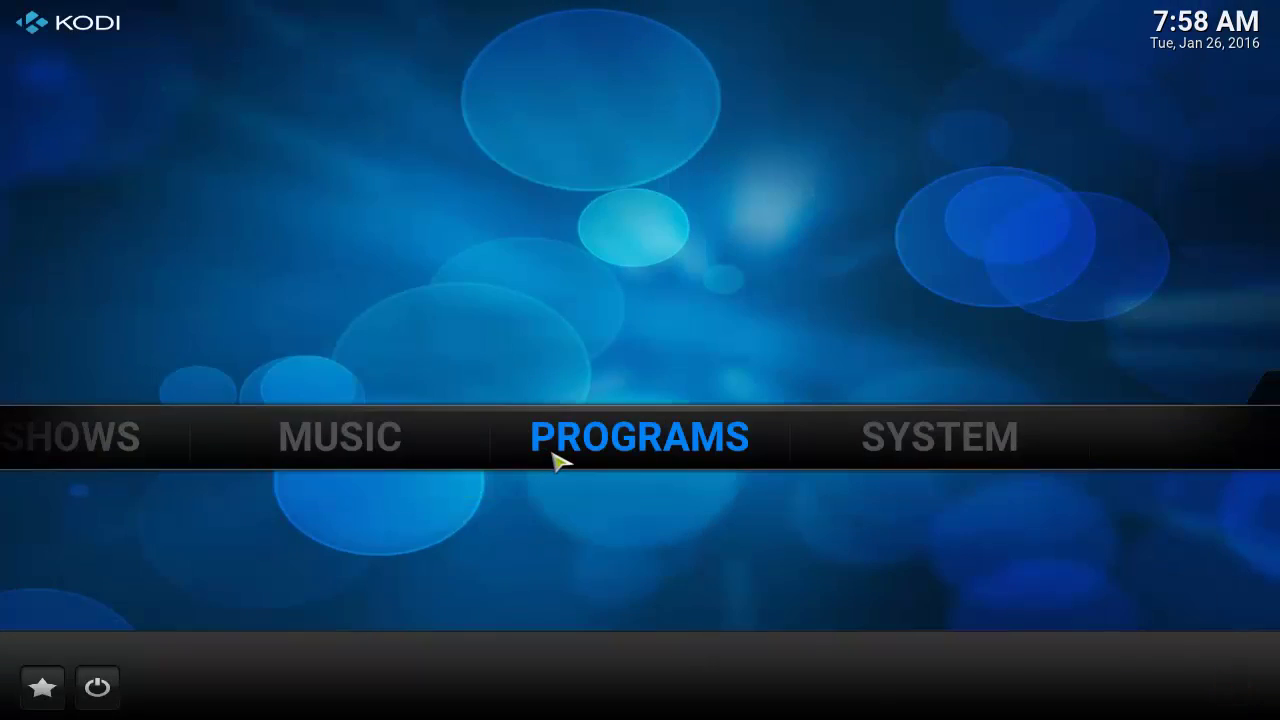
scroll(556, 460, down, 1)
scroll(554, 457, up, 4)
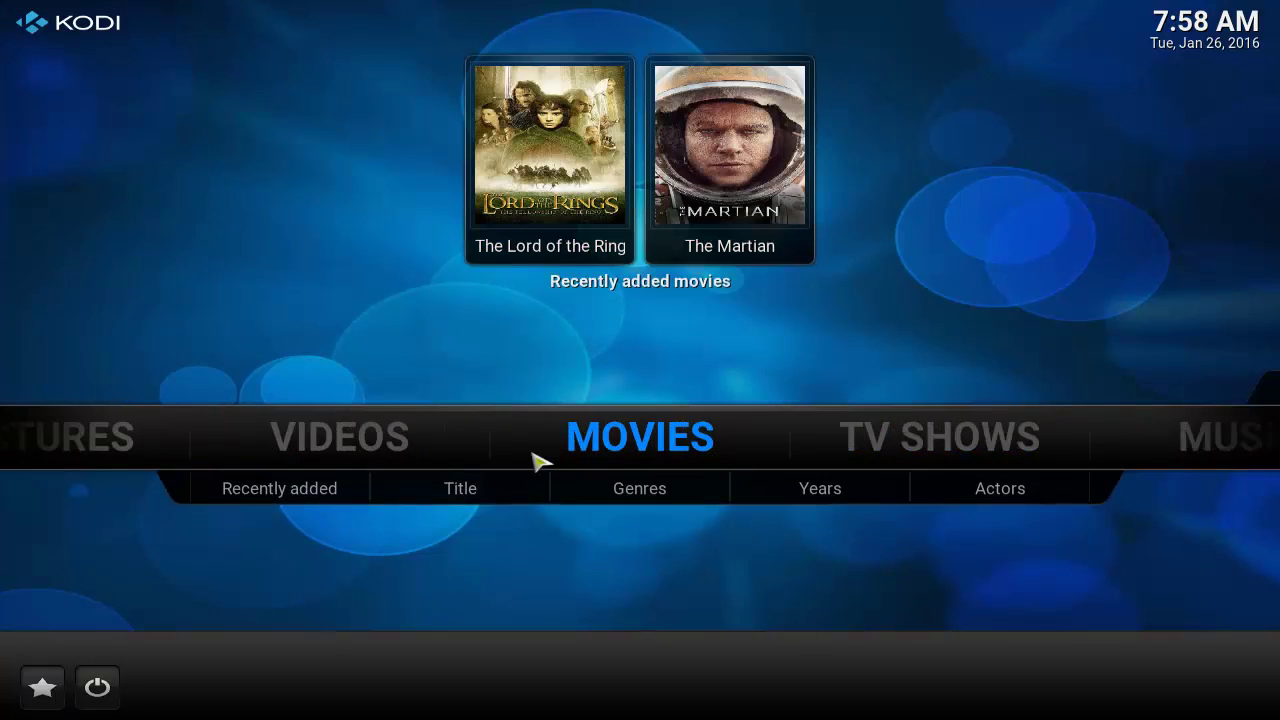
scroll(538, 460, down, 2)
scroll(538, 460, up, 2)
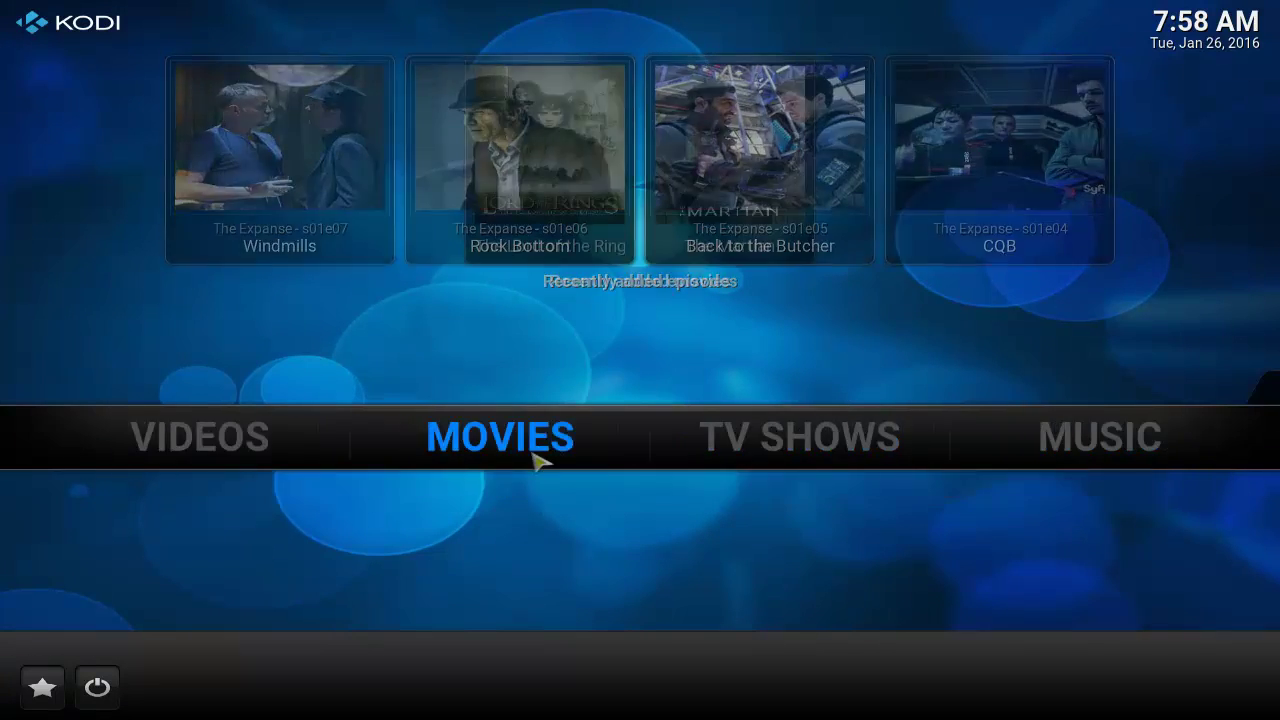
scroll(538, 460, down, 3)
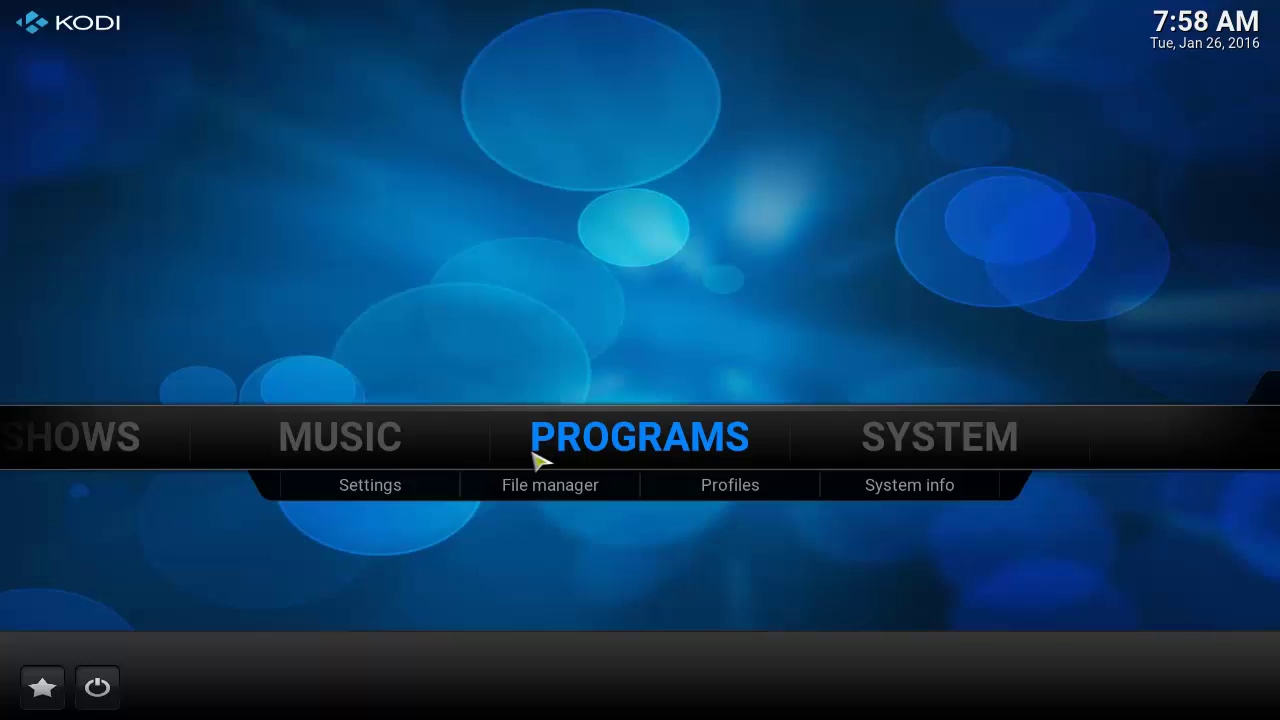
click(905, 435)
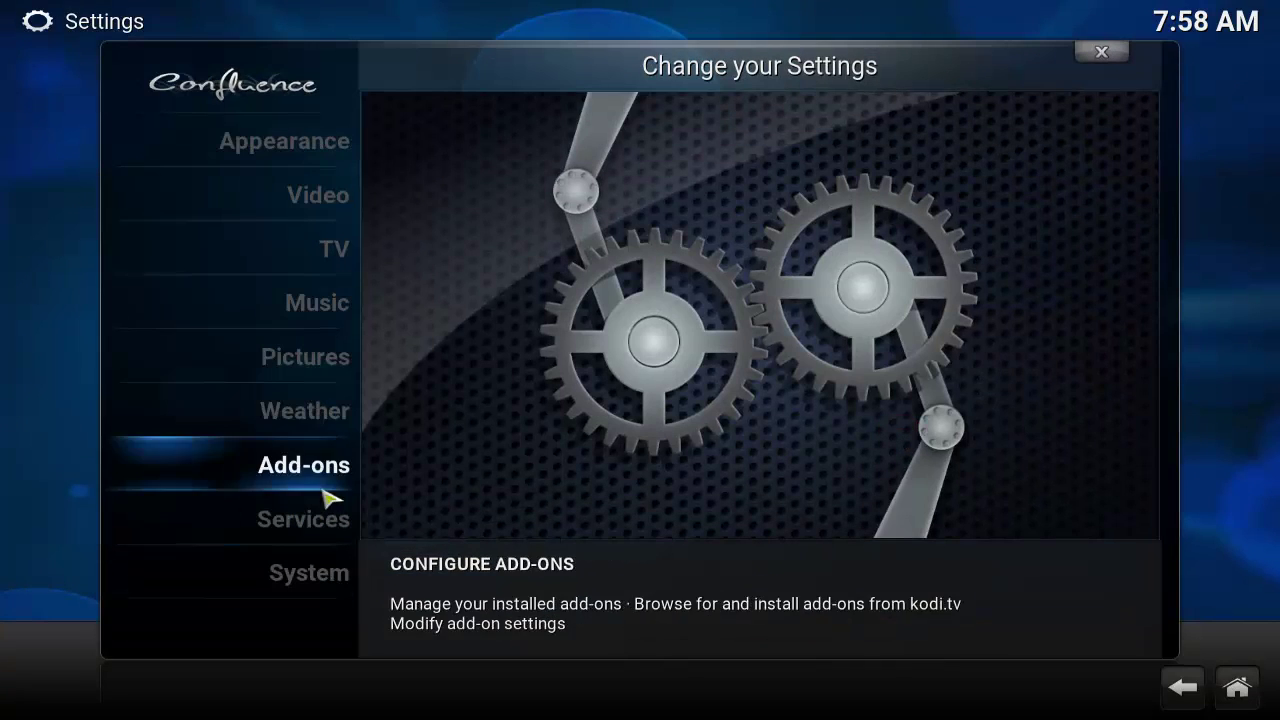
click(328, 575)
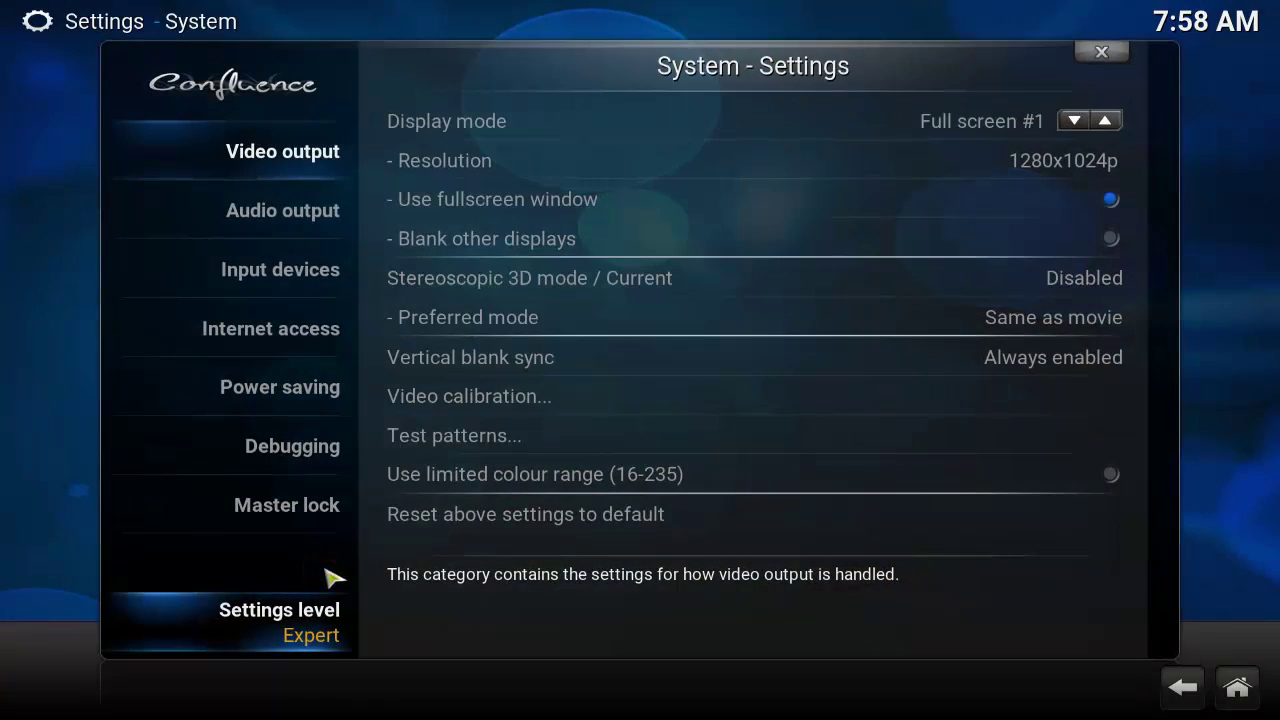
click(1112, 53)
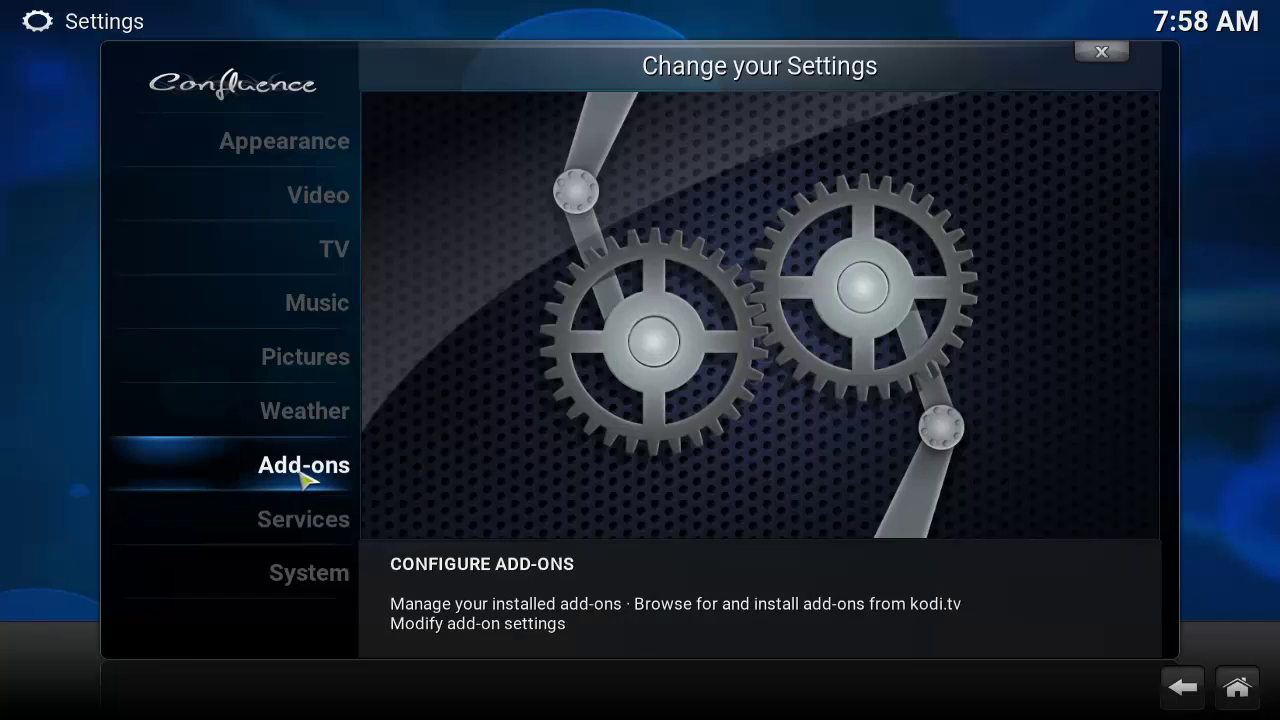
click(306, 201)
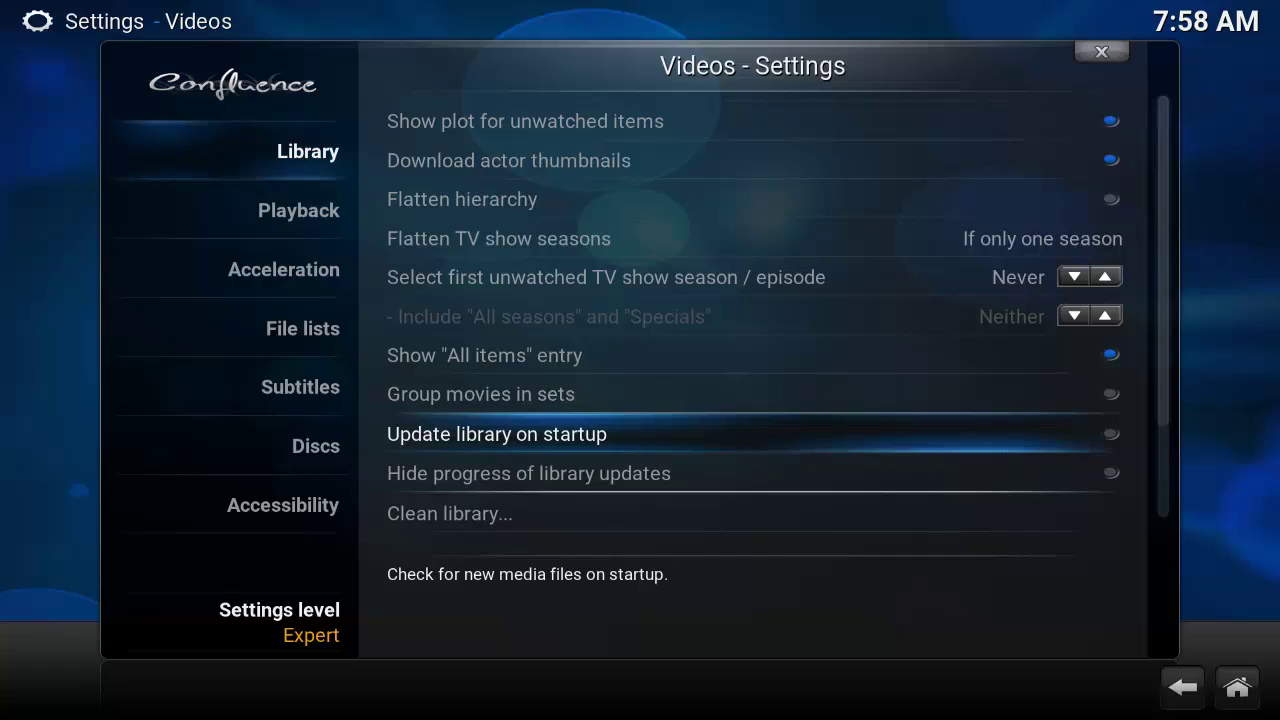
click(1104, 52)
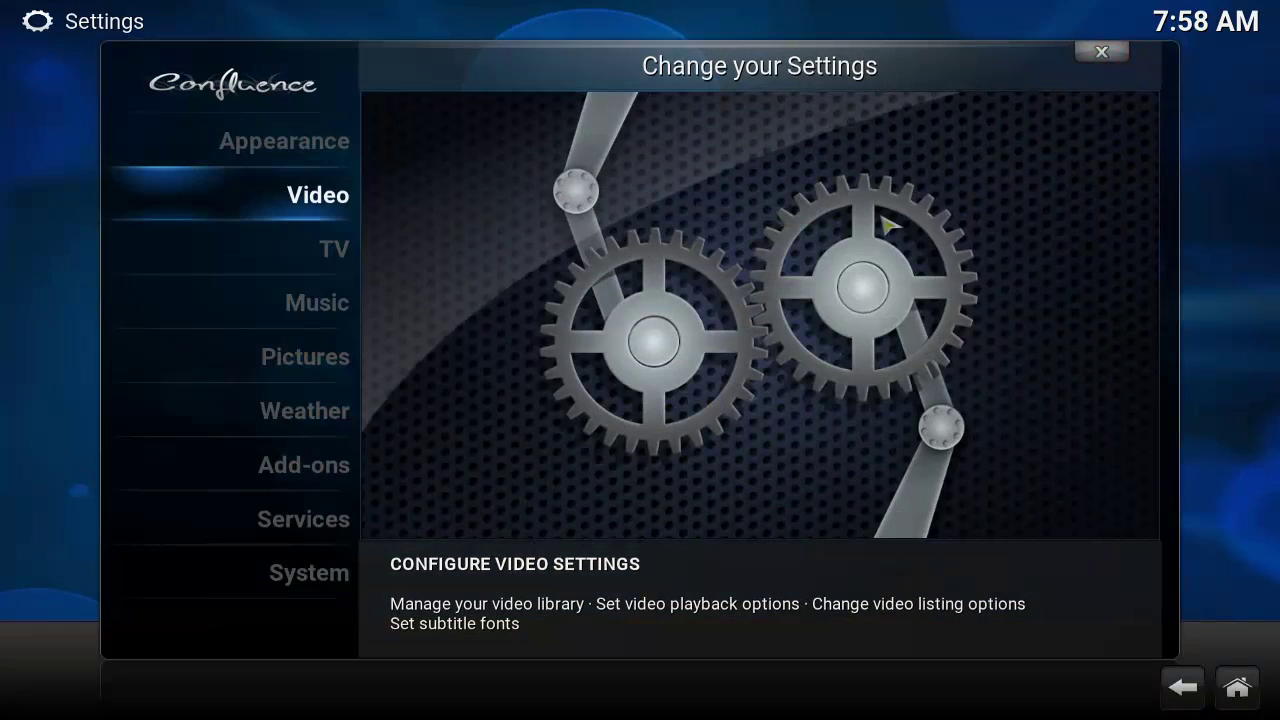
click(1102, 52)
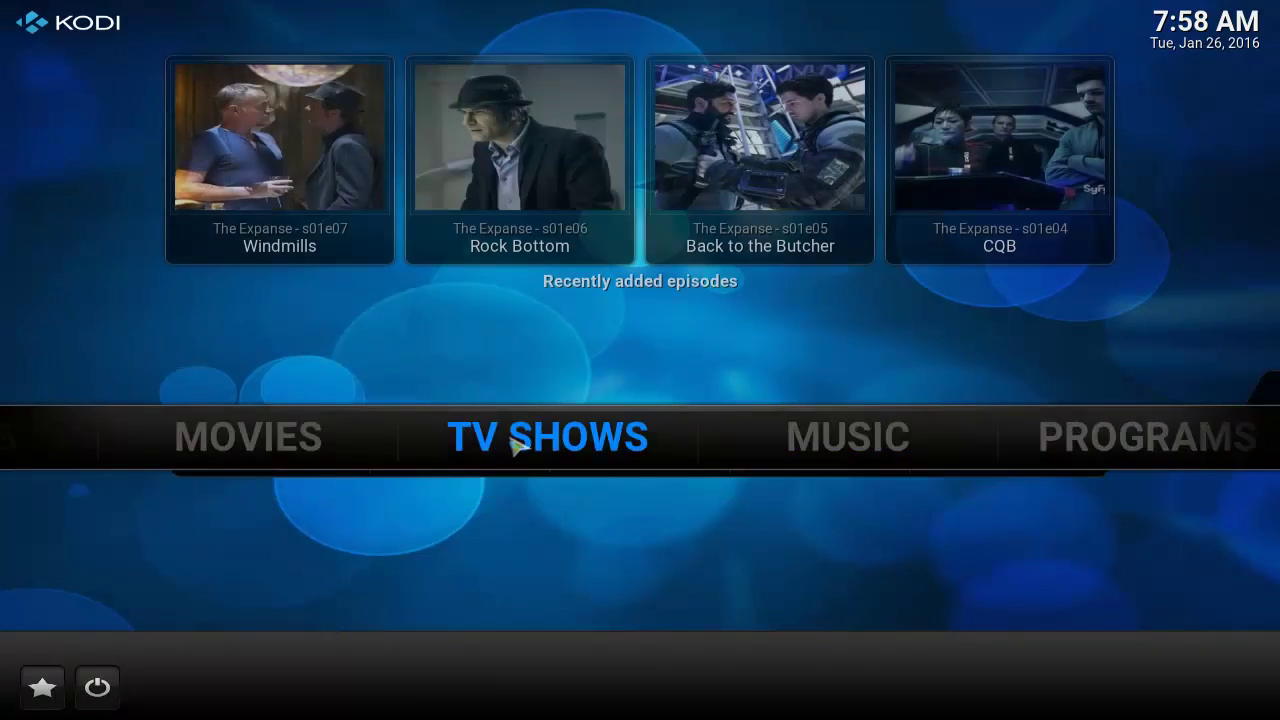
Run Update library from the TV shows side blade, then return to the home screen.
click(660, 443)
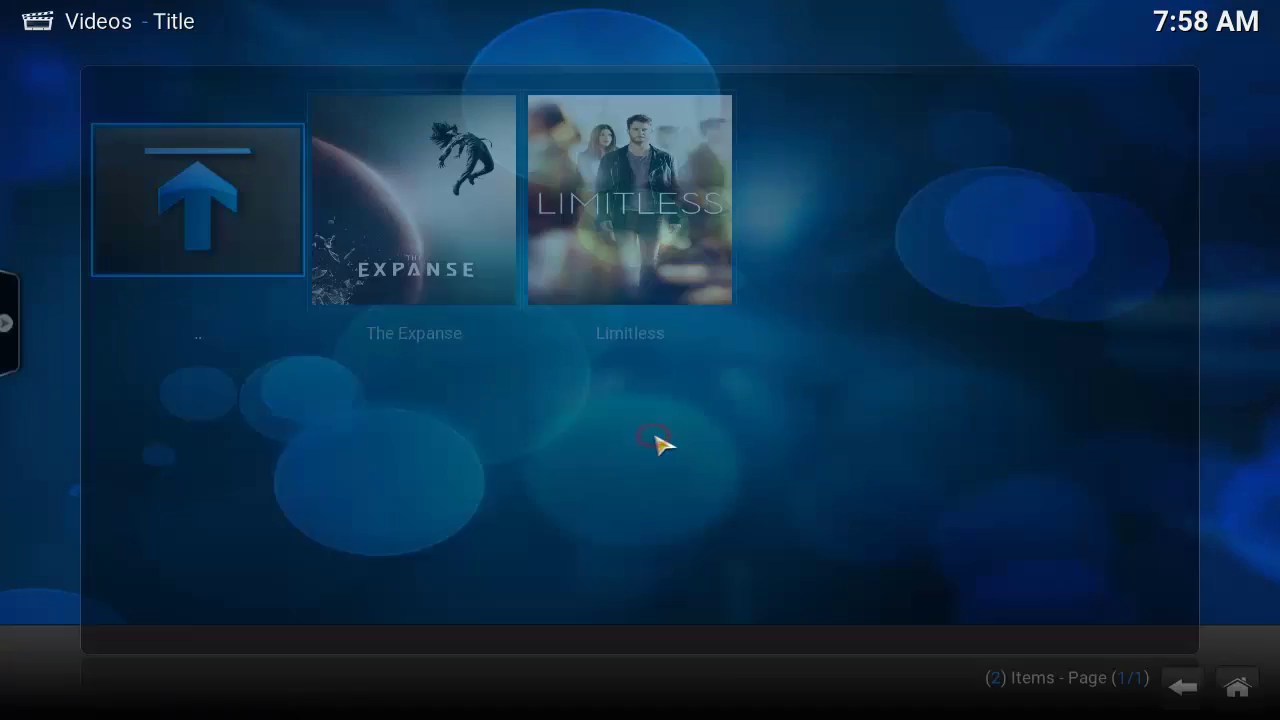
mouse_move(5, 352)
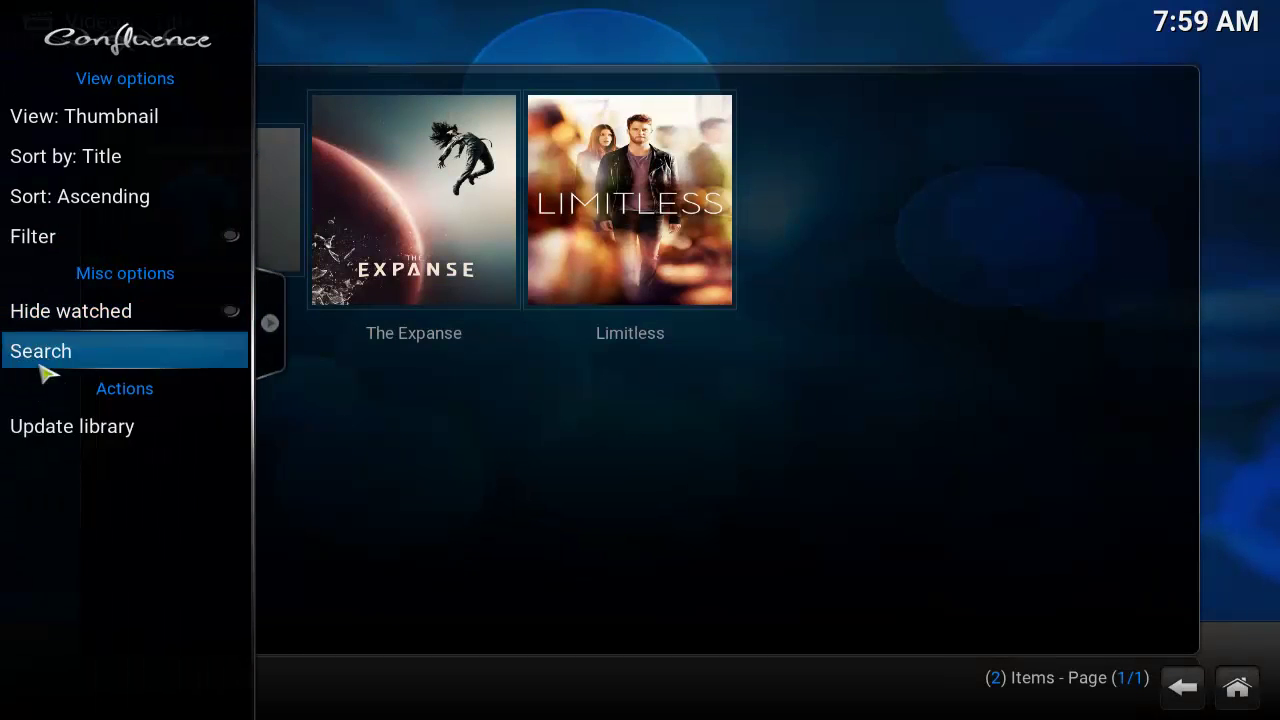
click(46, 428)
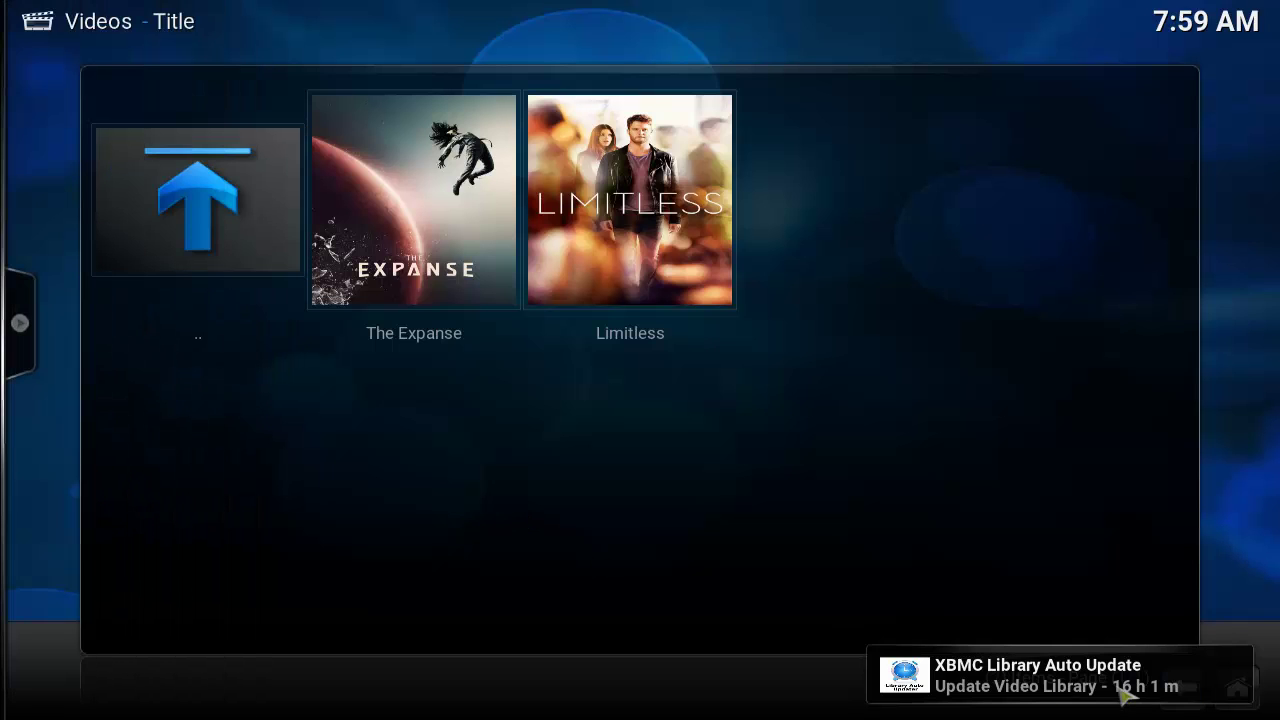
click(222, 230)
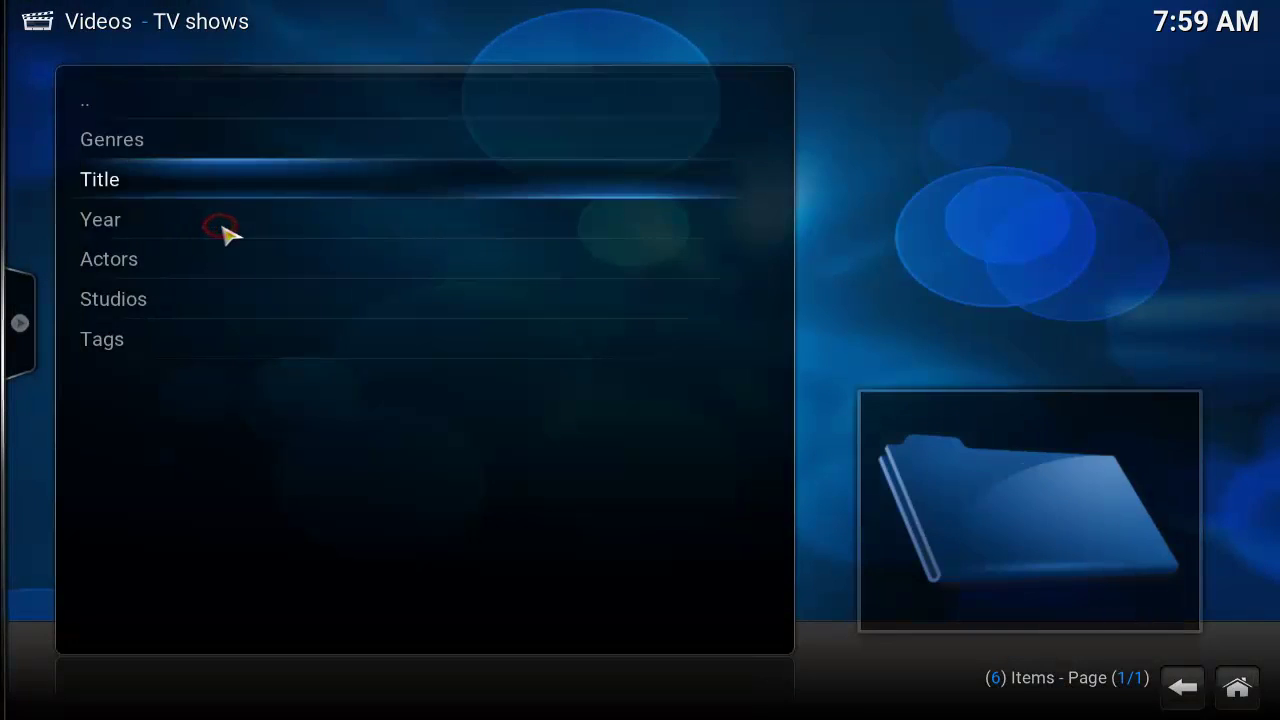
click(200, 100)
click(1236, 690)
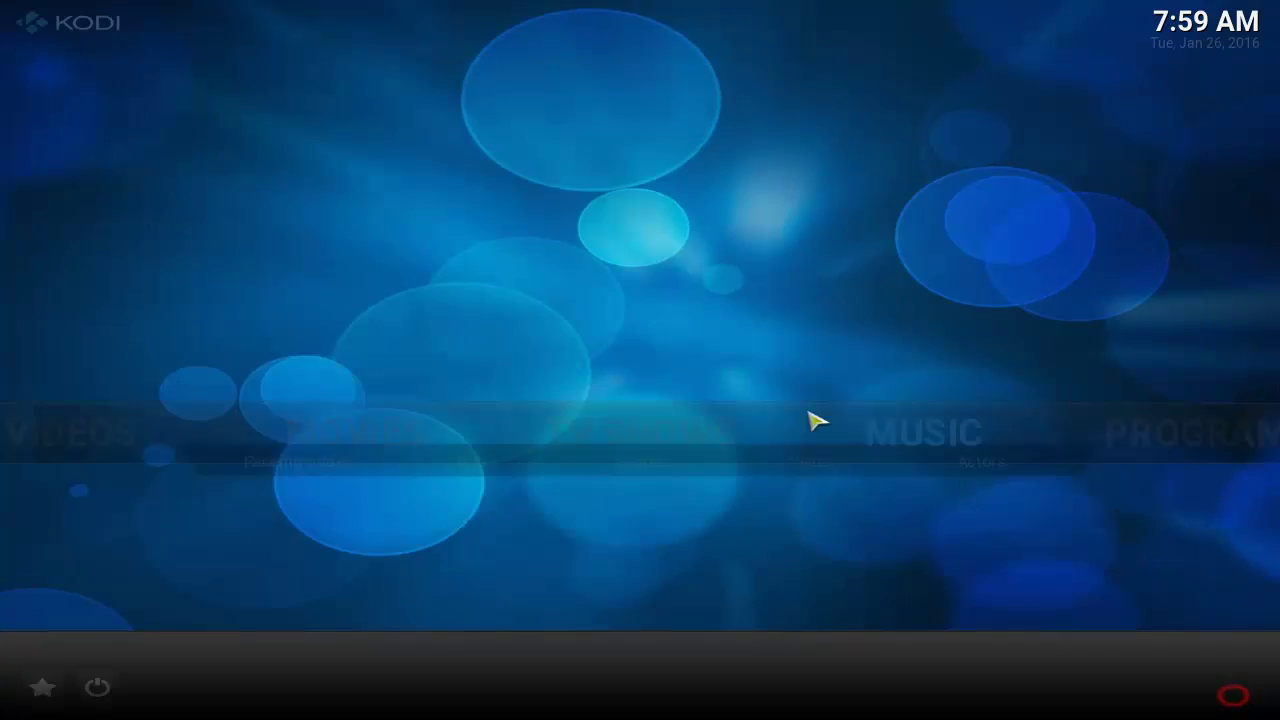